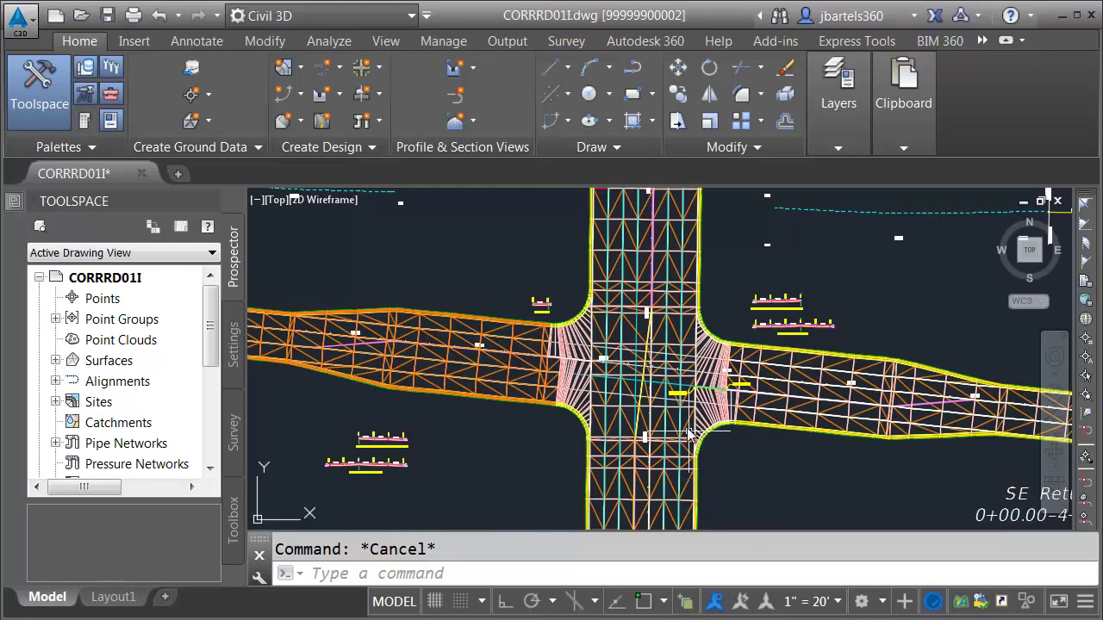
Step: Create a corridor surface on the west blend corridor and name it Secondary St. WEST BLEND TOP
scroll(634, 380, up, 4)
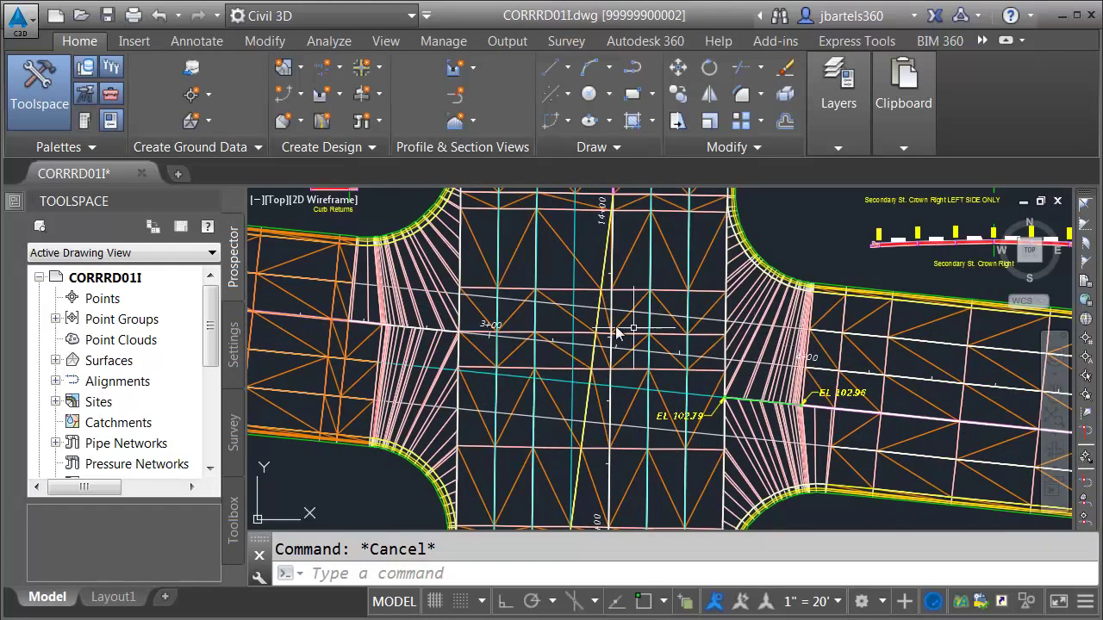
click(435, 318)
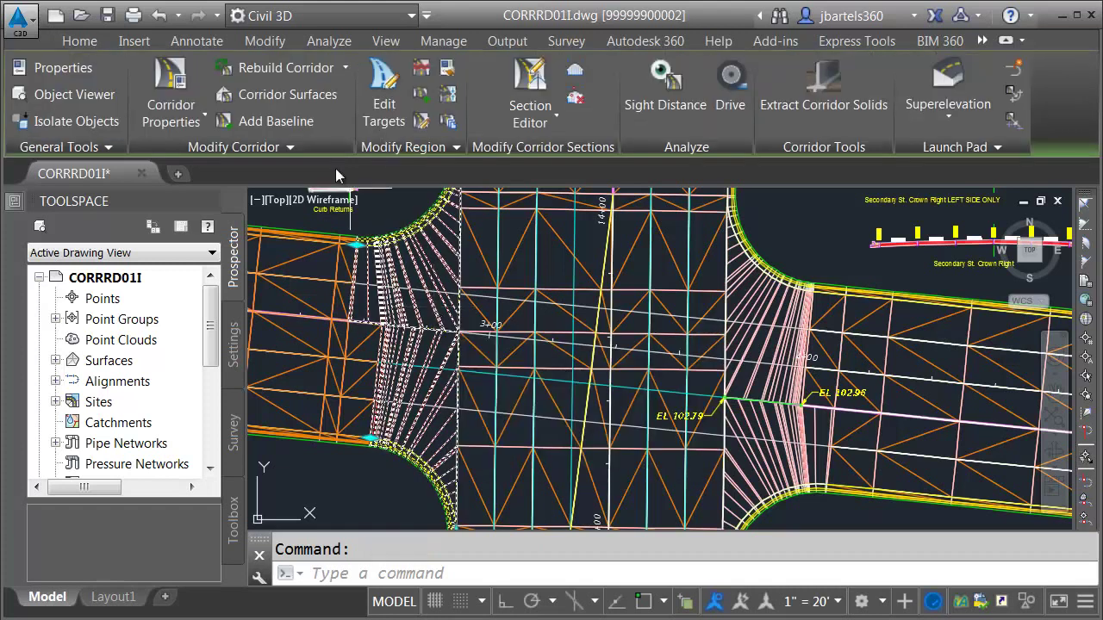
click(271, 90)
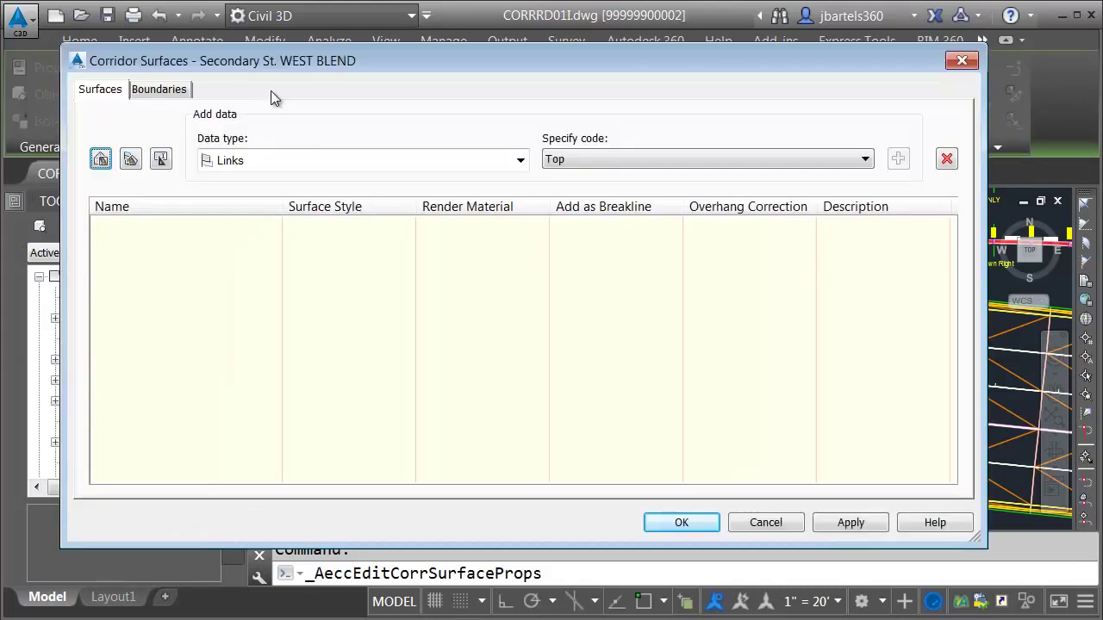
click(100, 159)
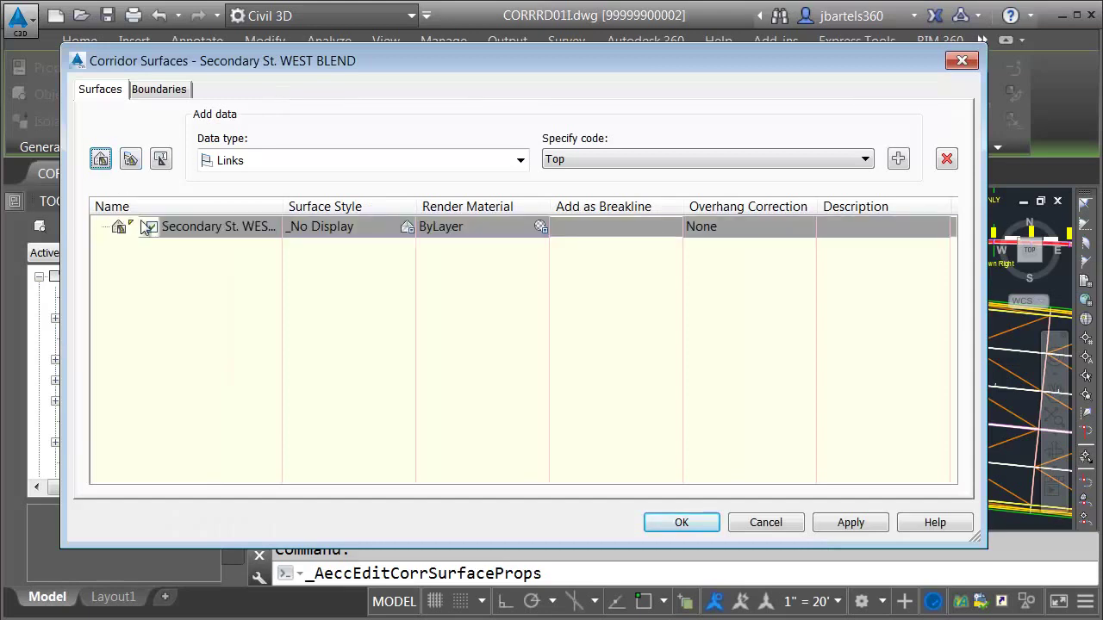
click(225, 229)
click(233, 228)
drag(207, 228, 246, 228)
text(TOP)
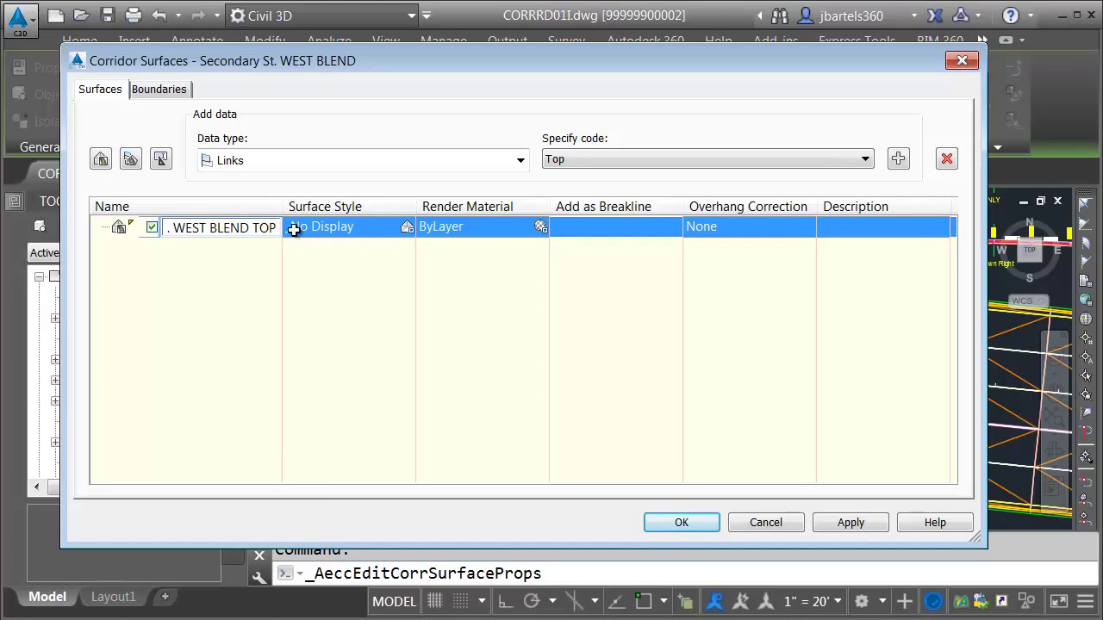
Step: Assign the Triangles 1-1 Existing [Orange] style to the west blend surface
click(405, 226)
click(473, 141)
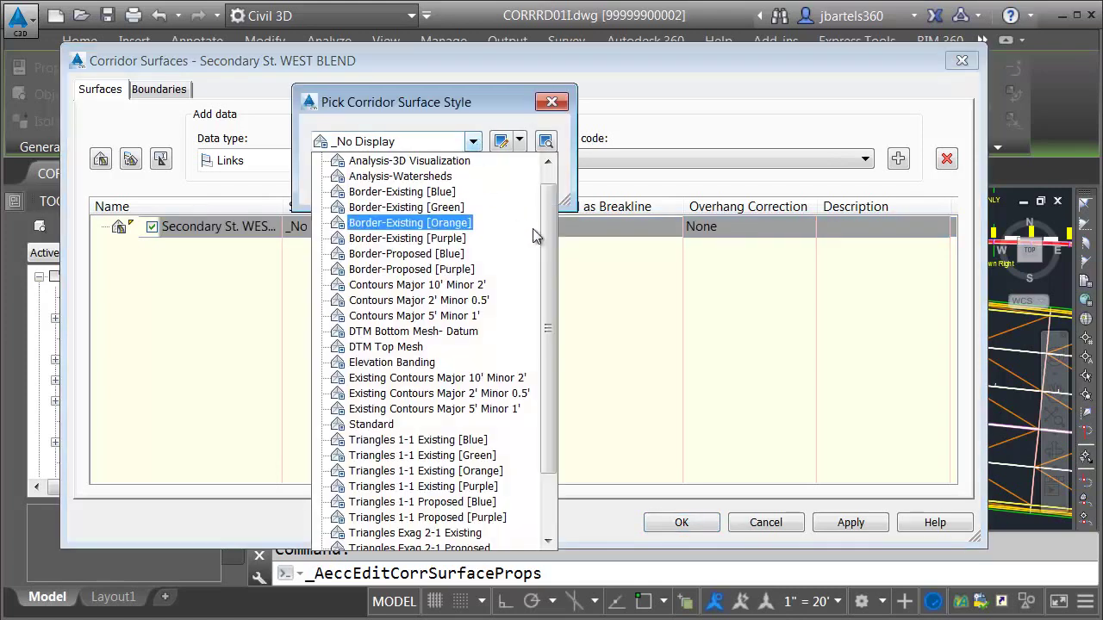
drag(548, 241, 548, 294)
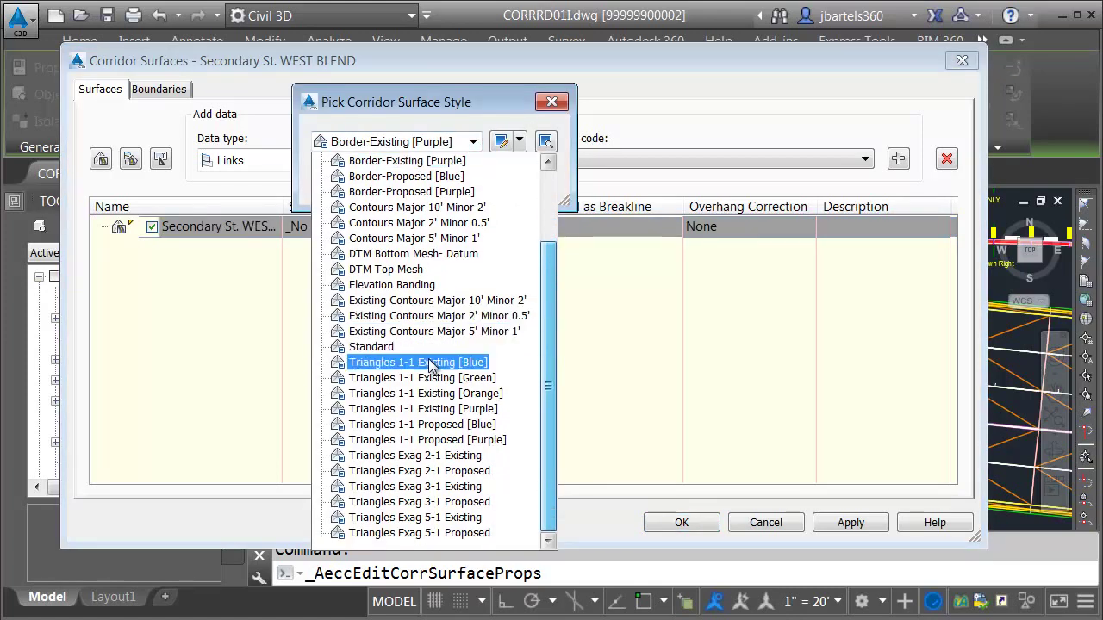
click(430, 394)
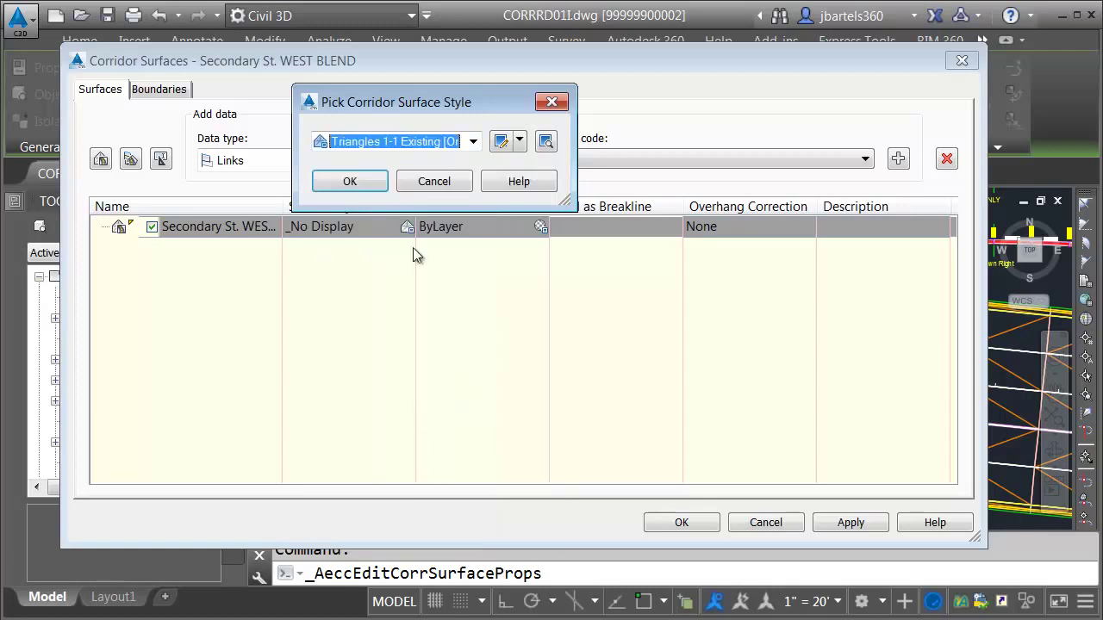
click(350, 183)
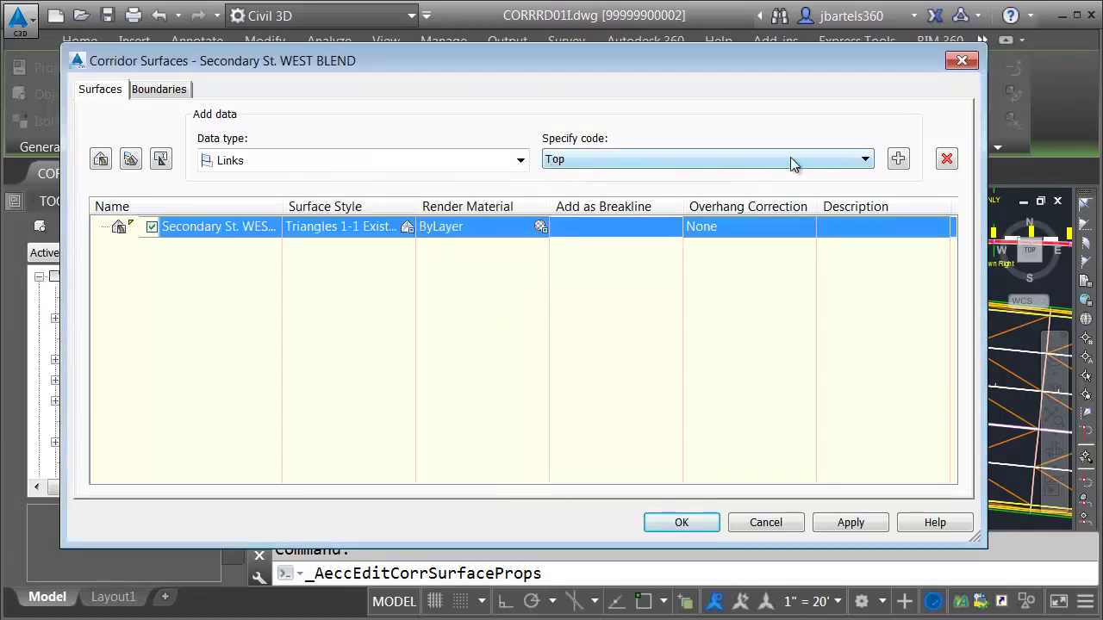
Step: Add Top links to the west blend surface as breaklines and set its overhang correction to Top Links
click(898, 160)
click(558, 248)
click(700, 227)
click(708, 250)
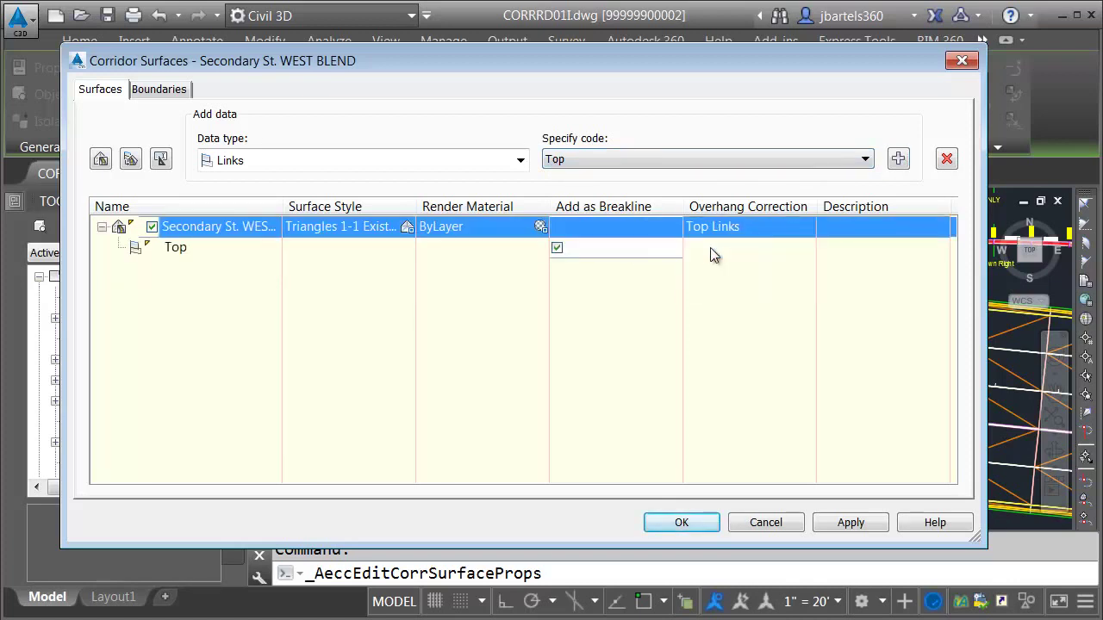
Step: Add the Back_Curb, Face_Curb, Flowline_Gutter and Flange feature lines to the west blend surface
click(521, 160)
click(268, 182)
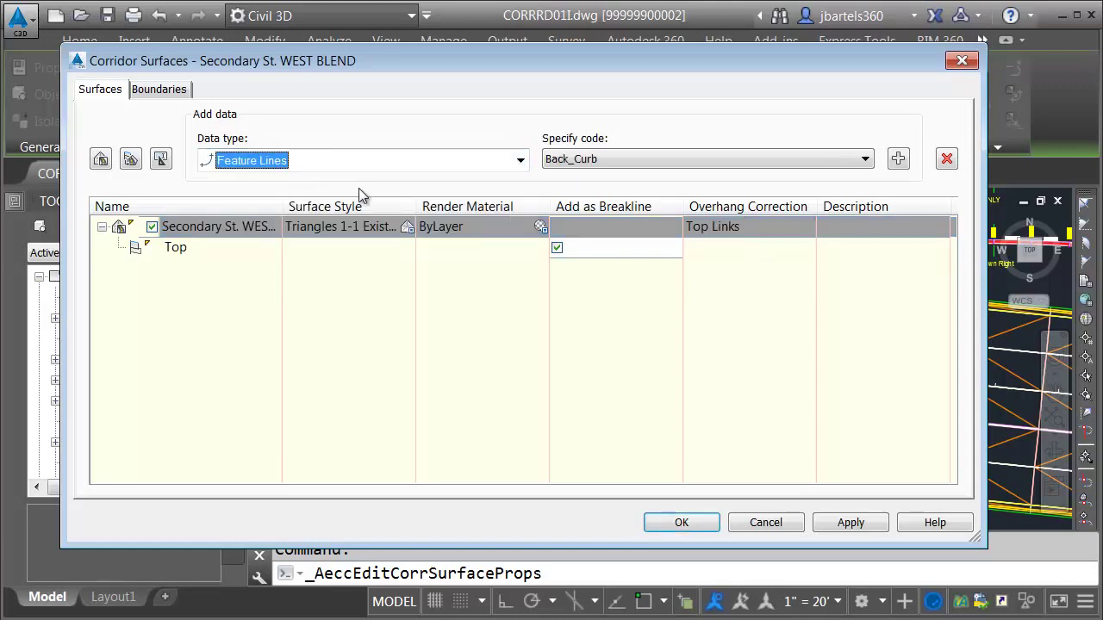
click(896, 158)
click(865, 158)
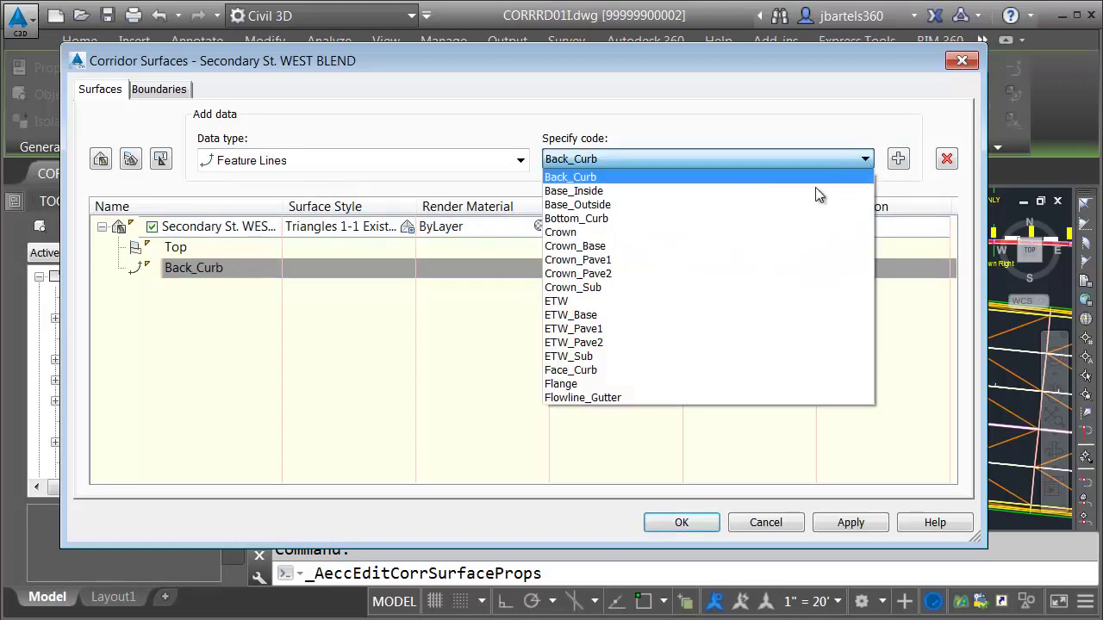
click(647, 372)
click(898, 158)
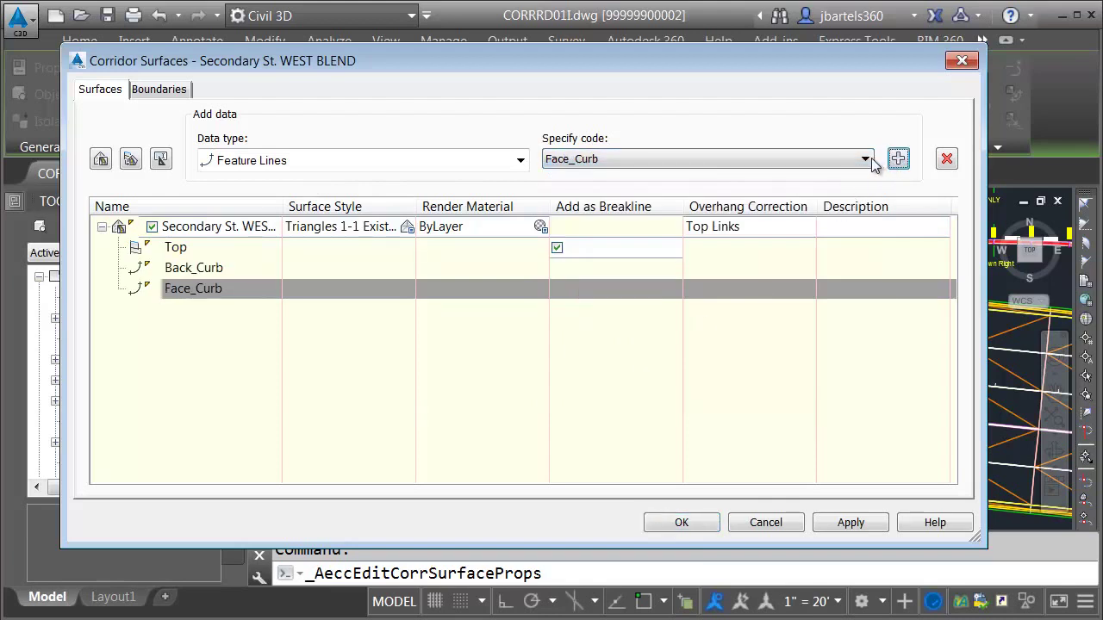
click(865, 159)
click(653, 397)
click(898, 158)
click(866, 159)
click(608, 383)
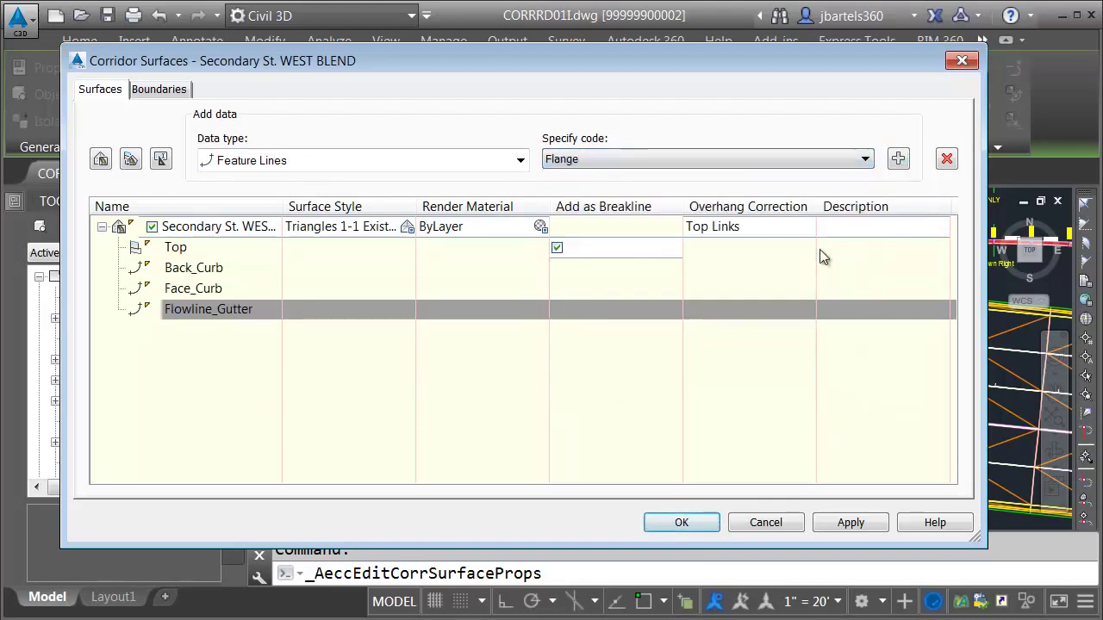
click(898, 159)
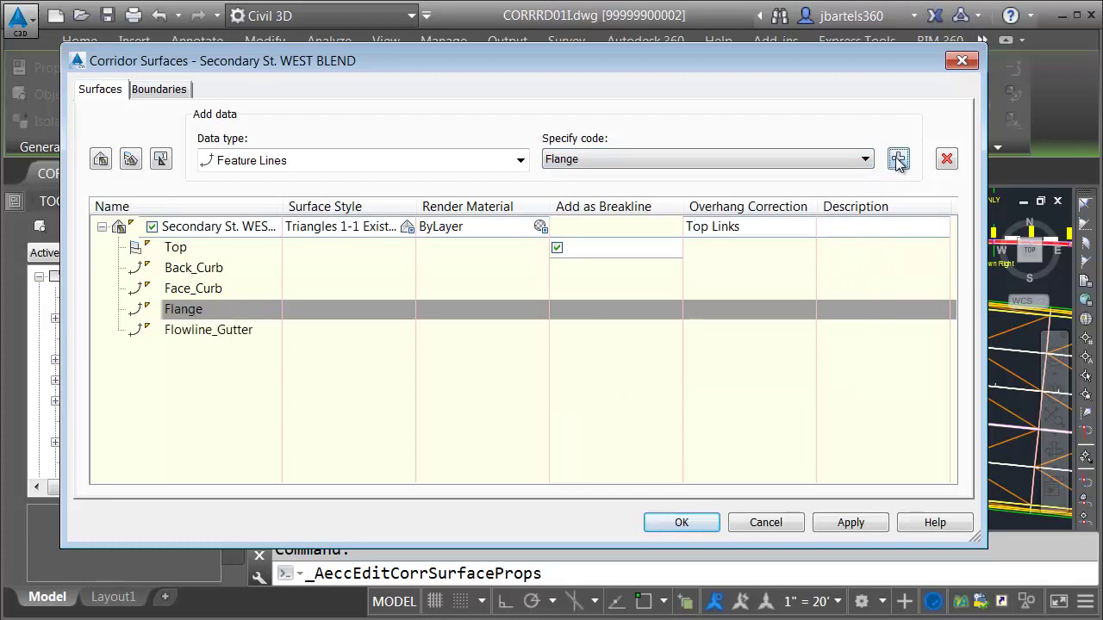
Step: Use the corridor extents as the west blend surface's outer boundary and rebuild the corridor
click(173, 97)
right_click(178, 144)
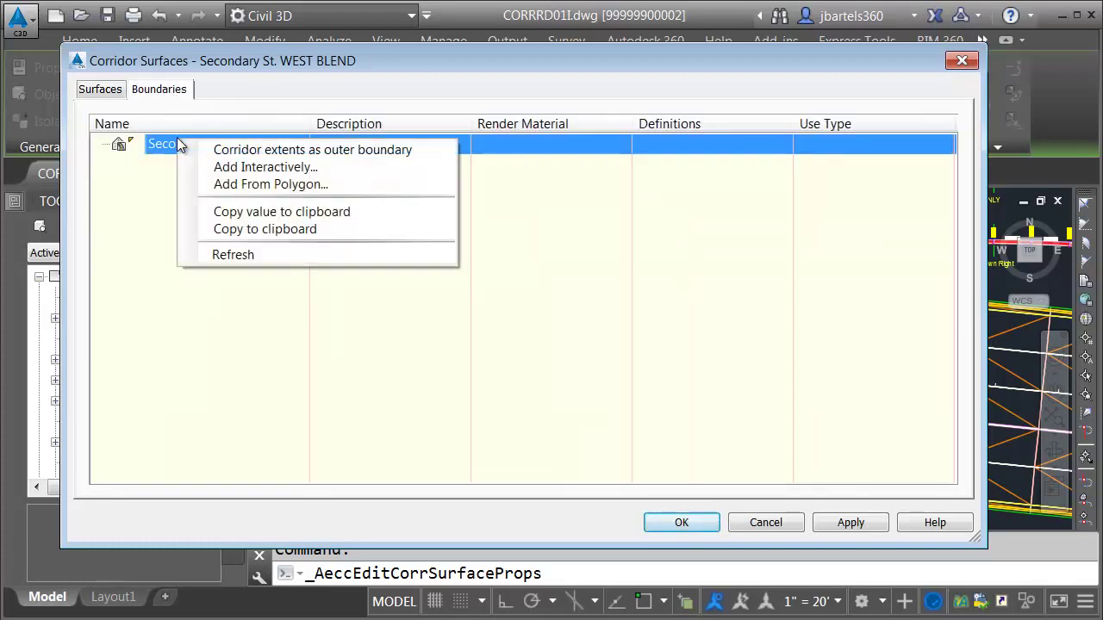
click(221, 151)
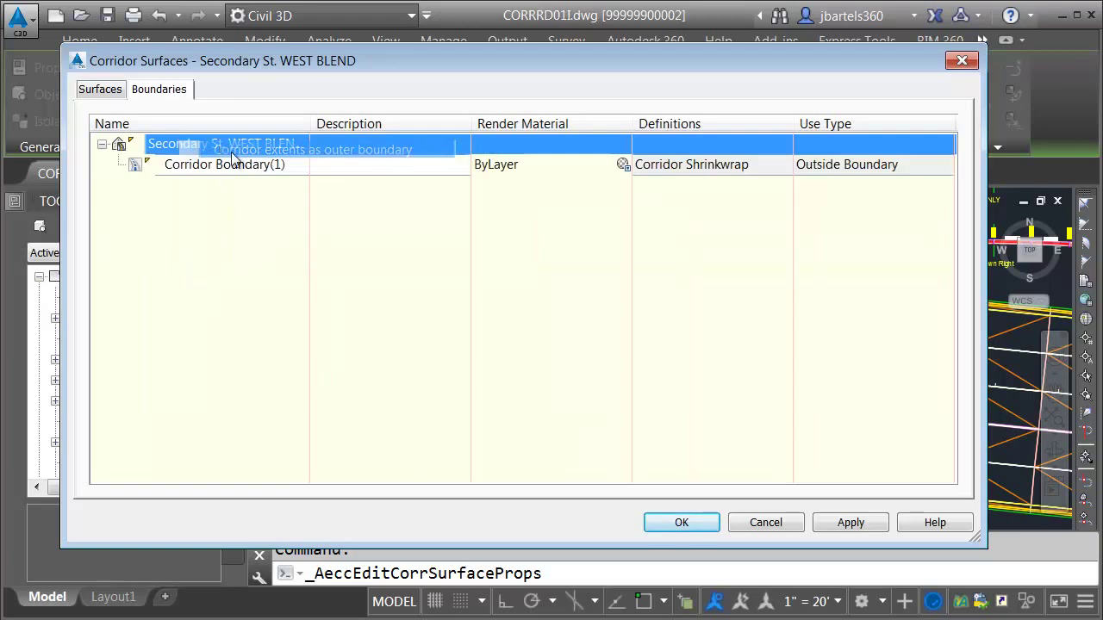
click(668, 523)
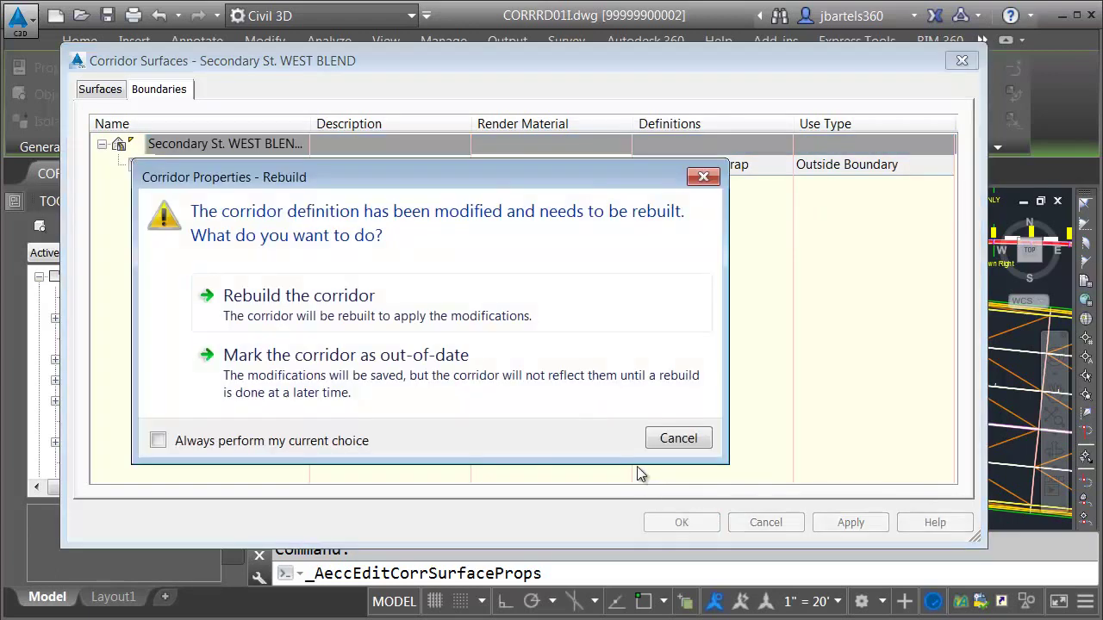
click(321, 297)
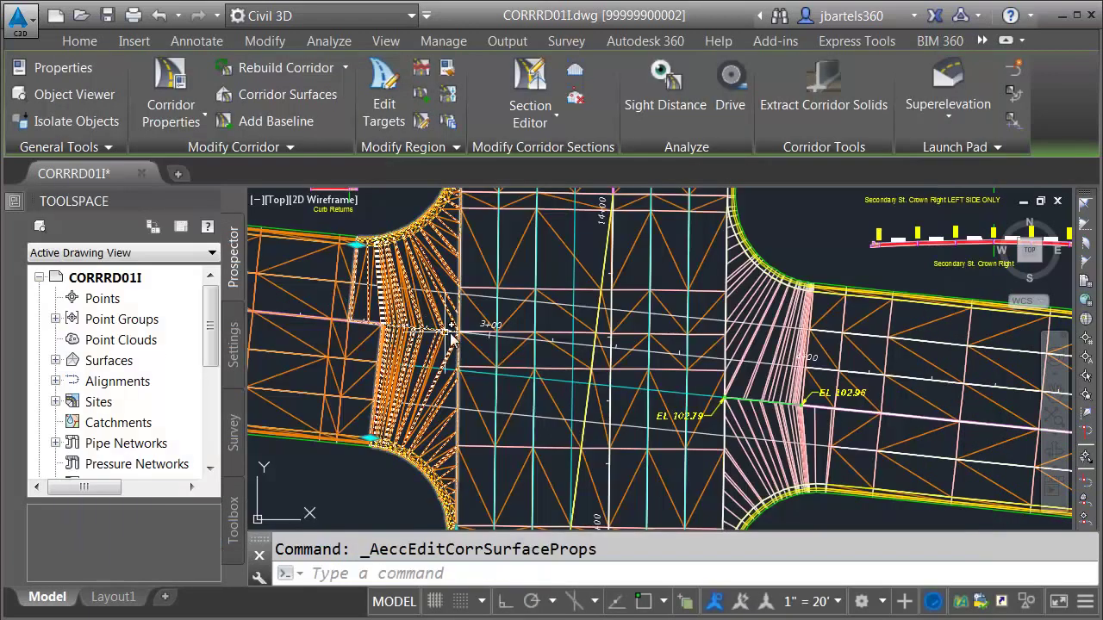
key(Escape)
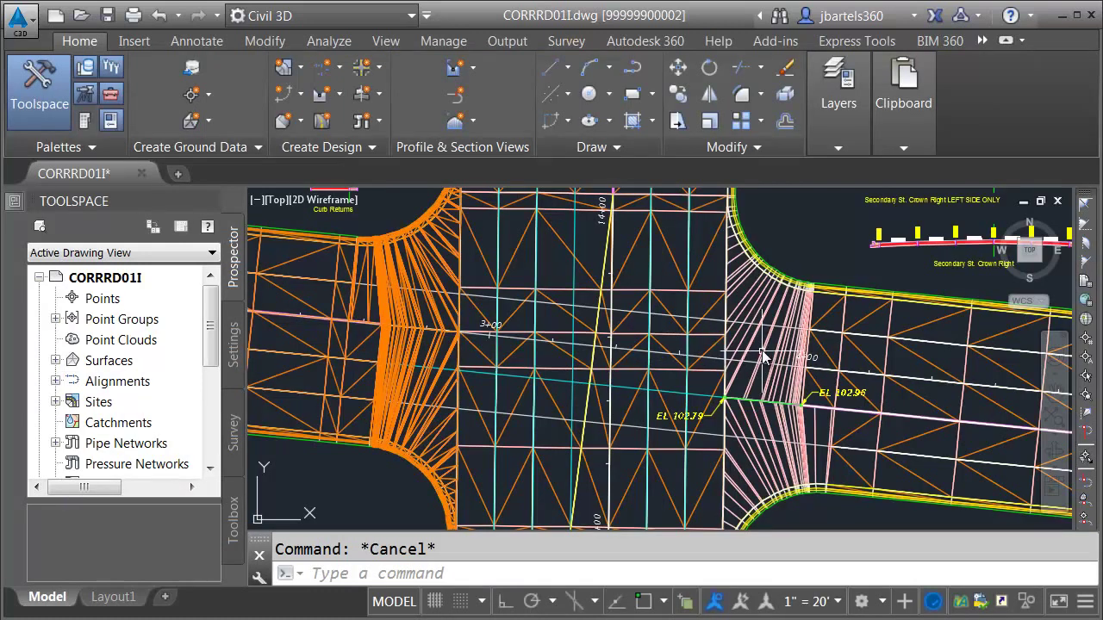
Step: Create a corridor surface on the east blend corridor and name it Secondary St. EAST Blend TOP
click(757, 353)
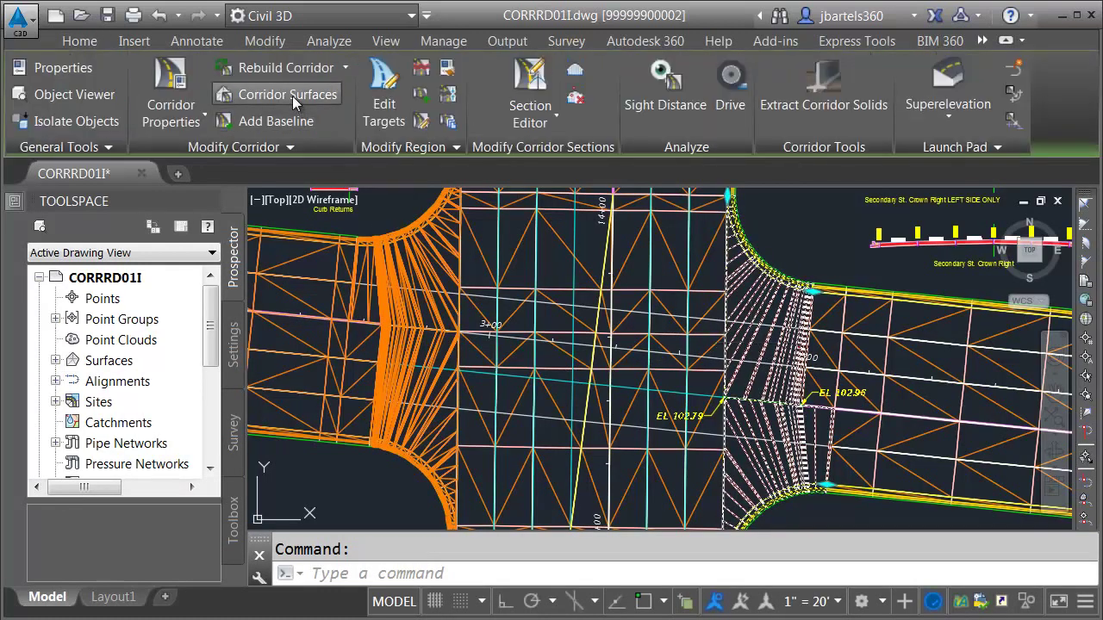
click(292, 96)
click(100, 159)
double_click(245, 229)
click(232, 227)
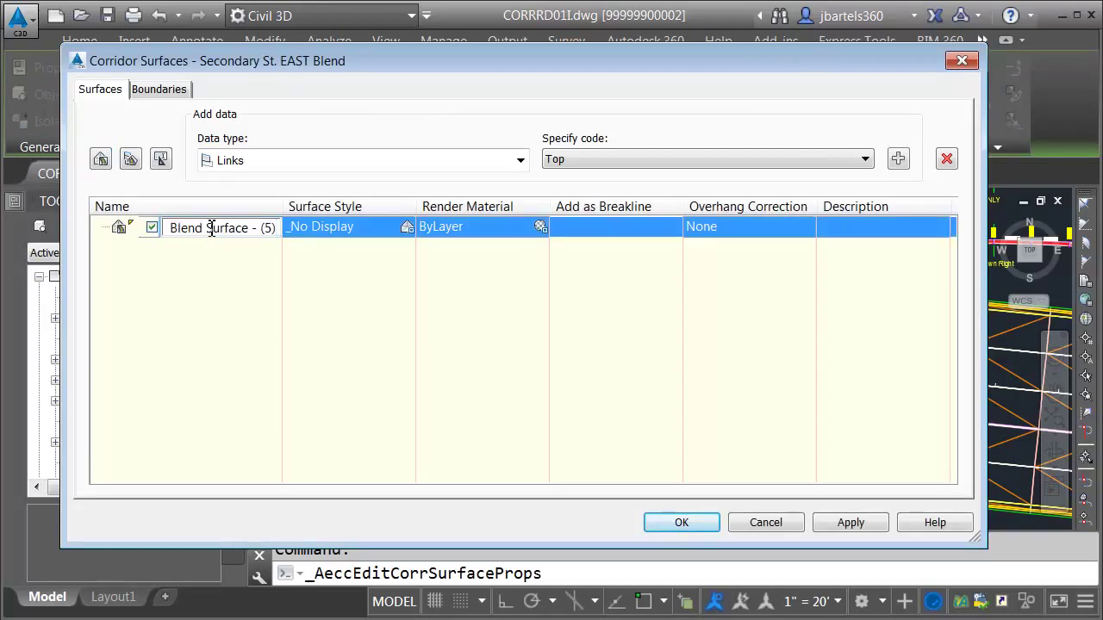
text(TOP)
Step: Assign the Triangles 1-1 Existing [Orange] style to the east blend surface
click(407, 227)
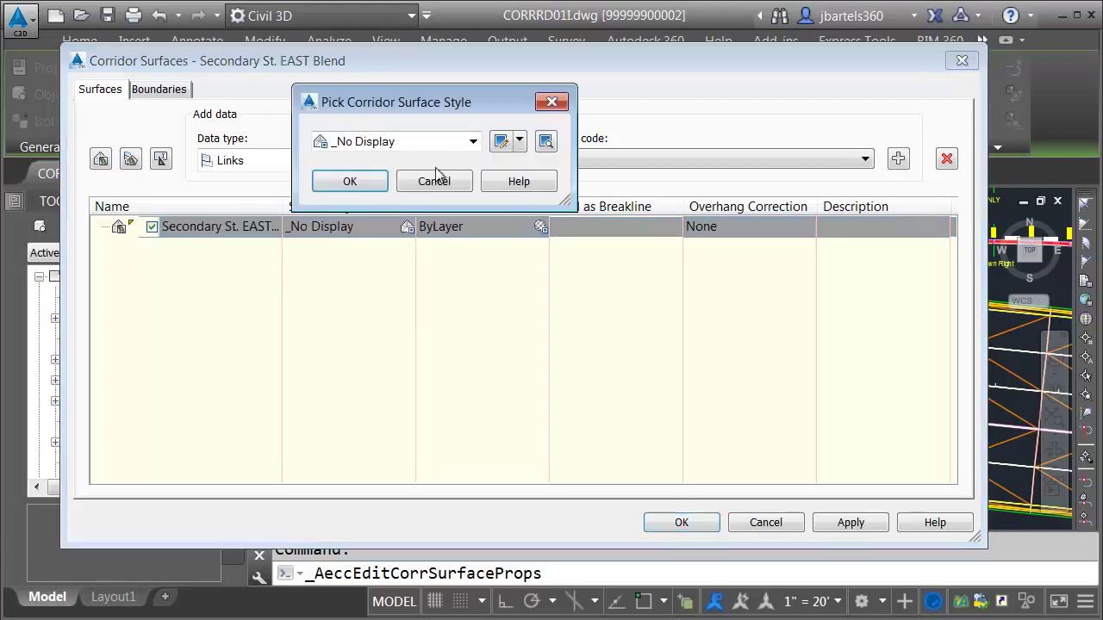
click(473, 141)
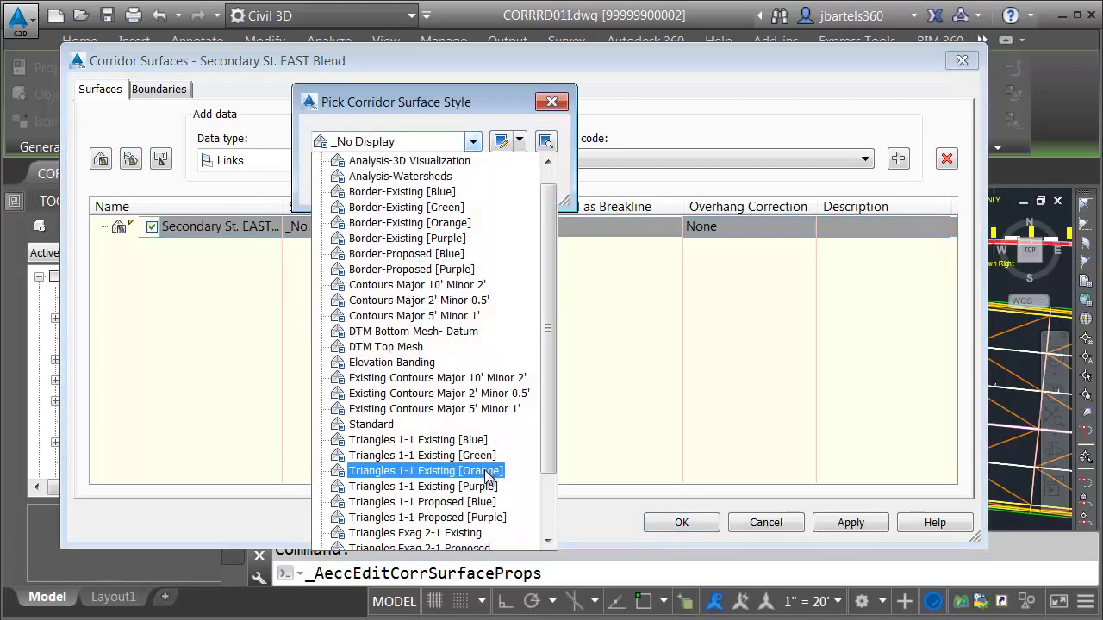
click(400, 467)
click(352, 181)
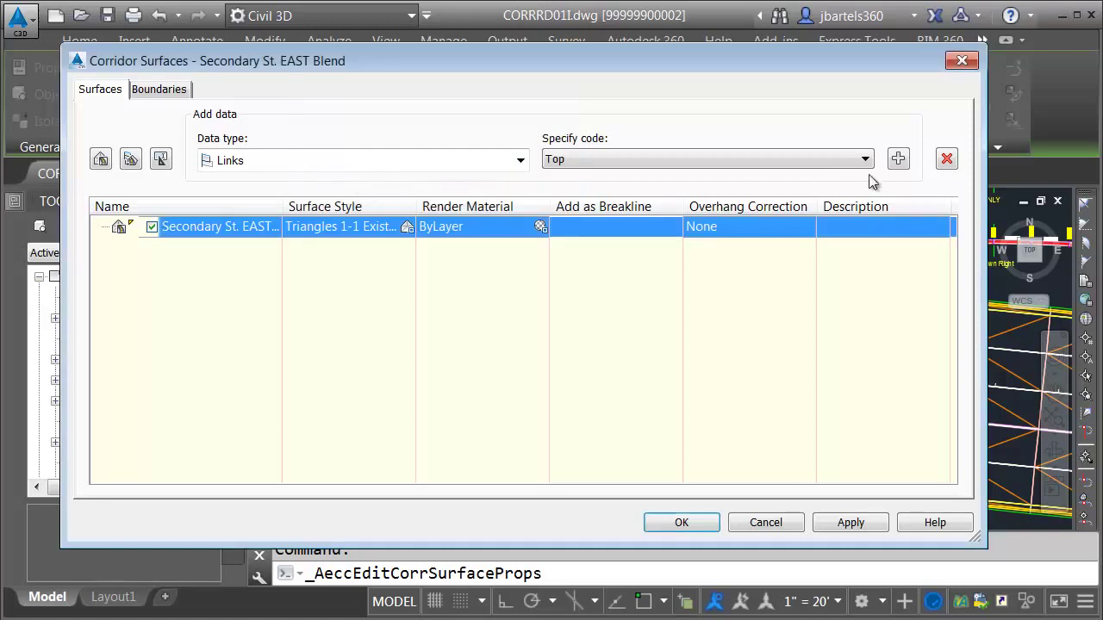
Step: Add Top links to the east blend surface as breaklines and set its overhang correction to Top Links
click(897, 160)
click(559, 249)
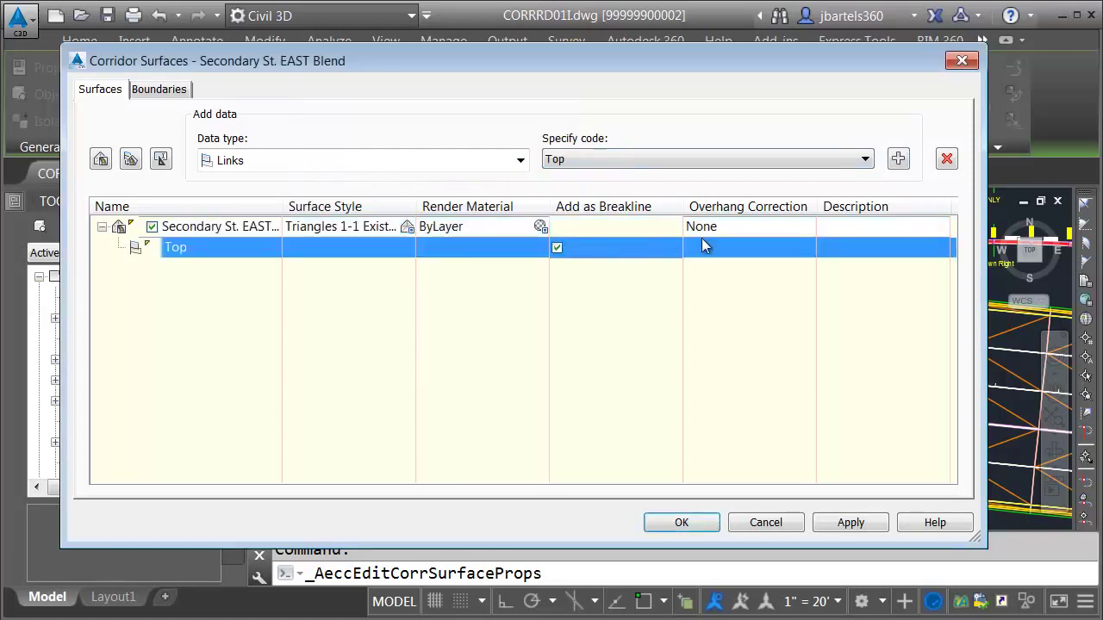
click(714, 227)
click(721, 249)
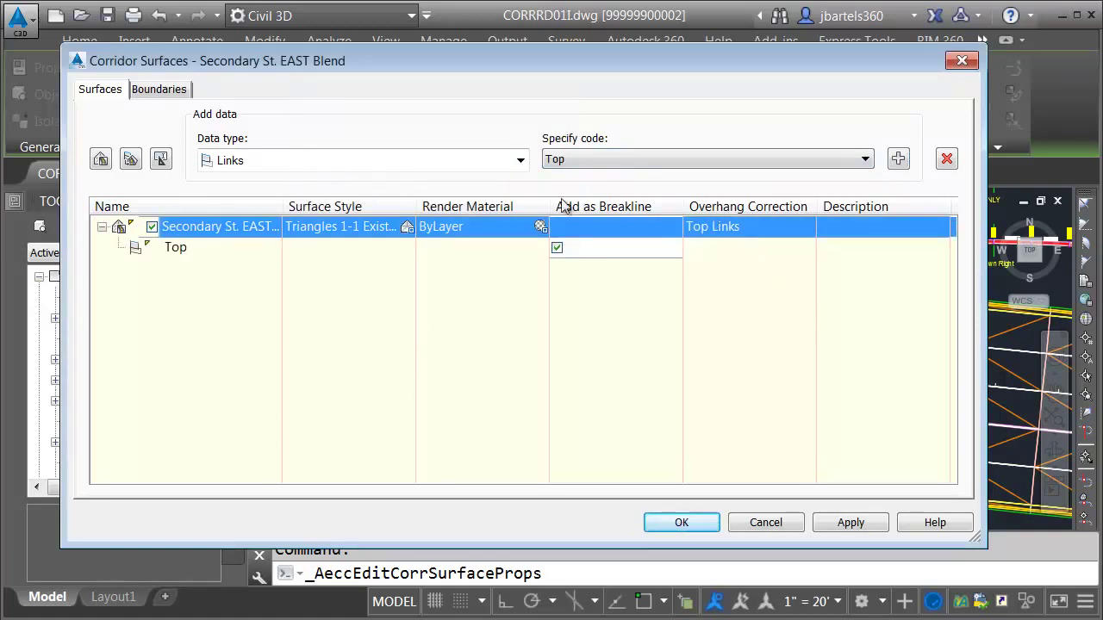
Step: Add the Back_Curb, Face_Curb, Flange and Flowline_Gutter feature lines to the east blend surface
click(520, 160)
click(298, 182)
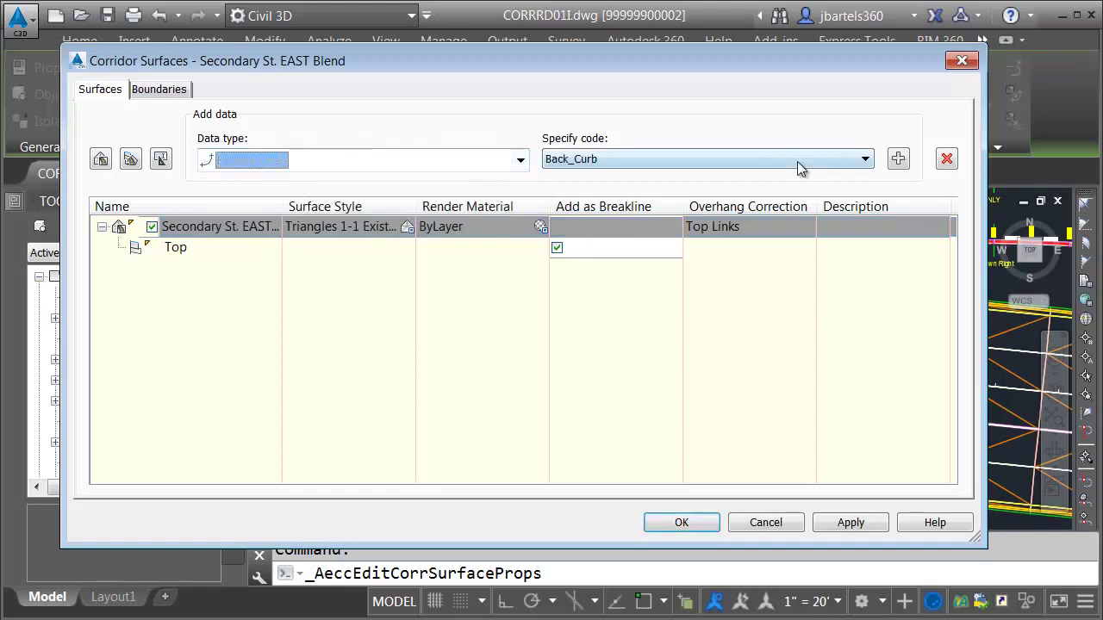
click(898, 160)
click(865, 158)
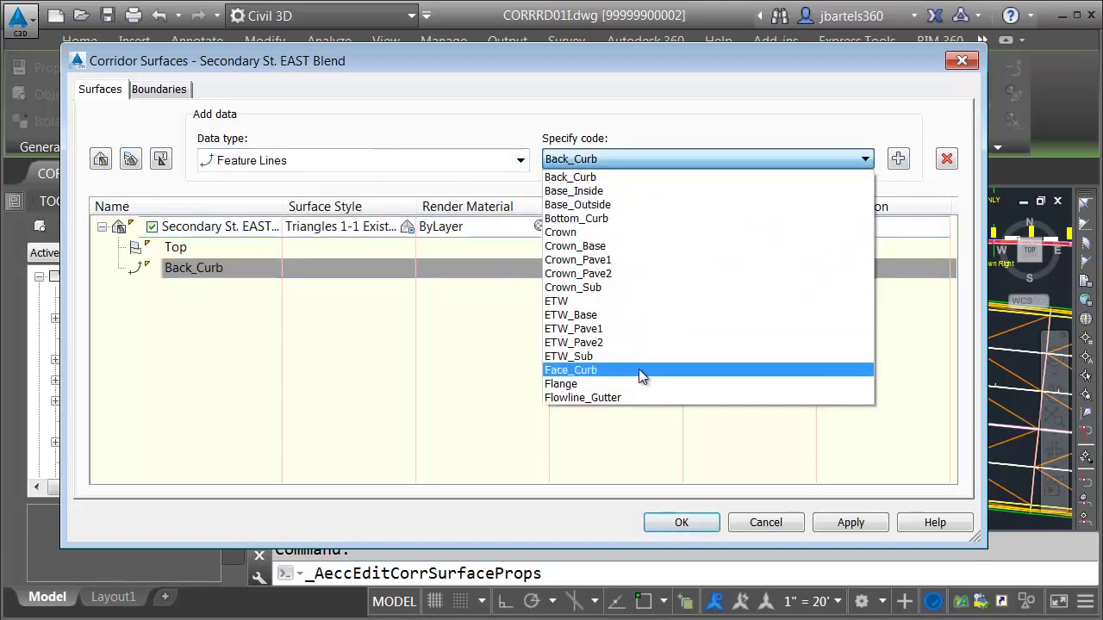
click(639, 369)
click(897, 158)
click(865, 159)
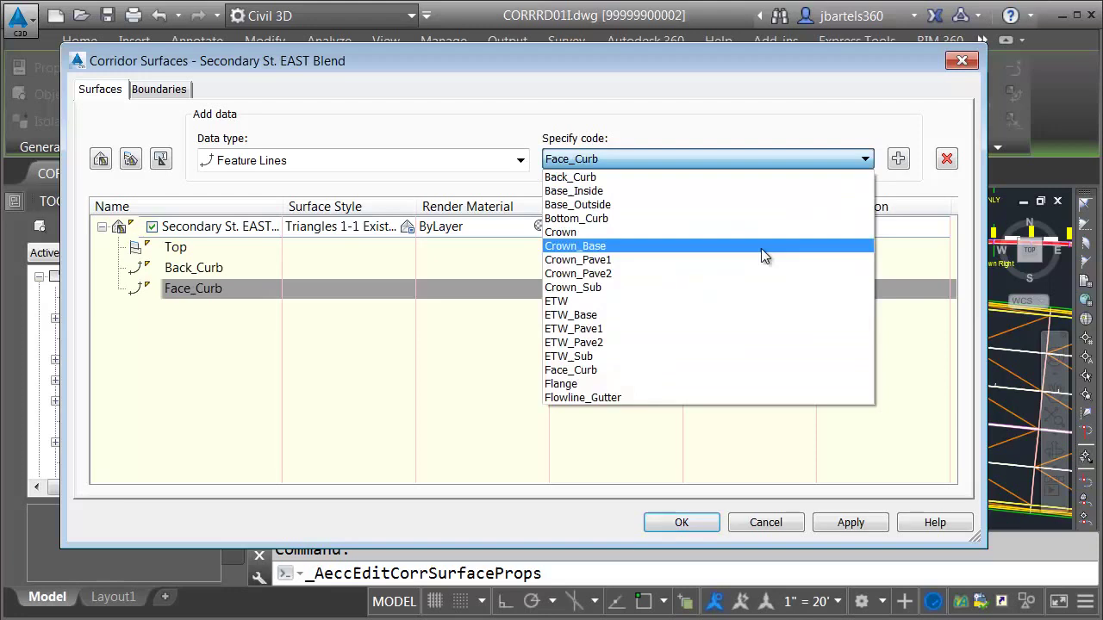
click(662, 384)
click(898, 159)
click(865, 159)
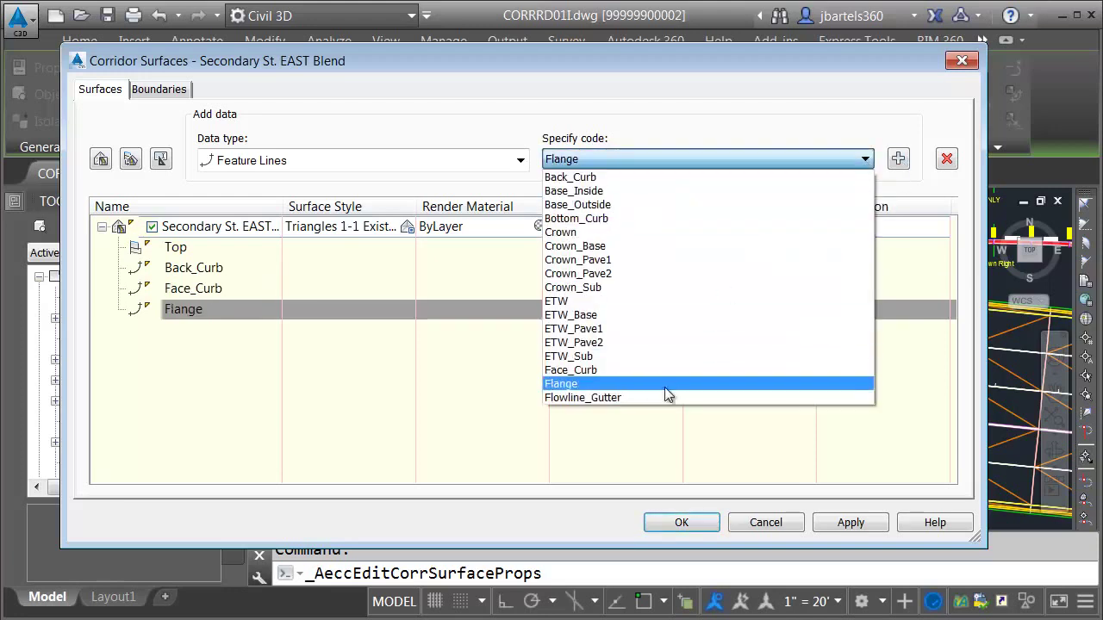
click(672, 397)
click(898, 159)
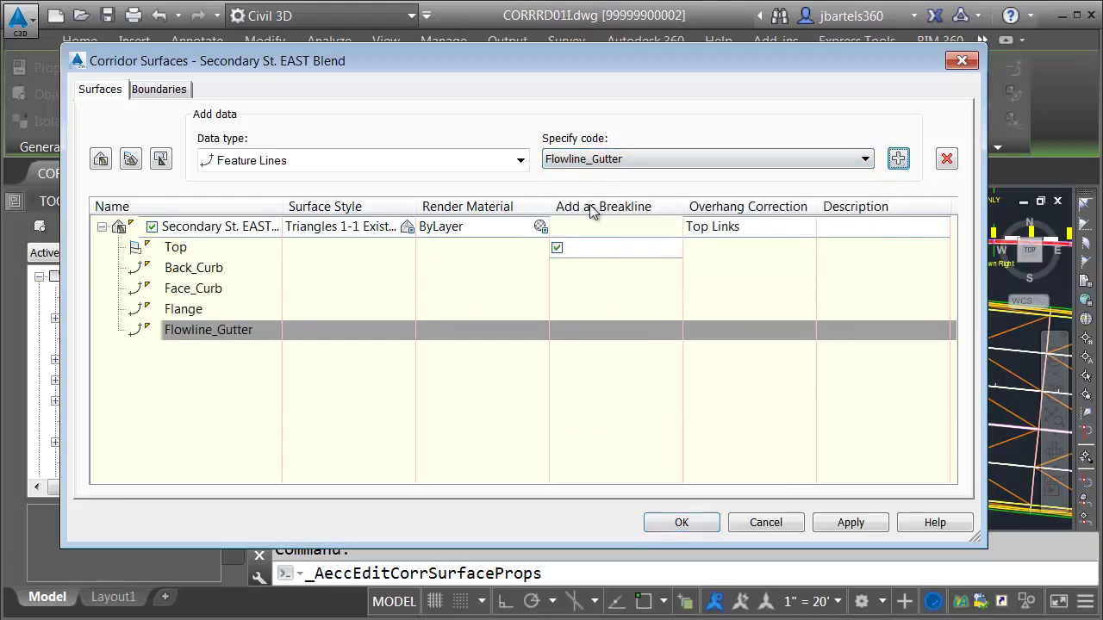
Step: Use the corridor extents as the east blend surface's outer boundary and rebuild the corridor
click(164, 90)
right_click(166, 143)
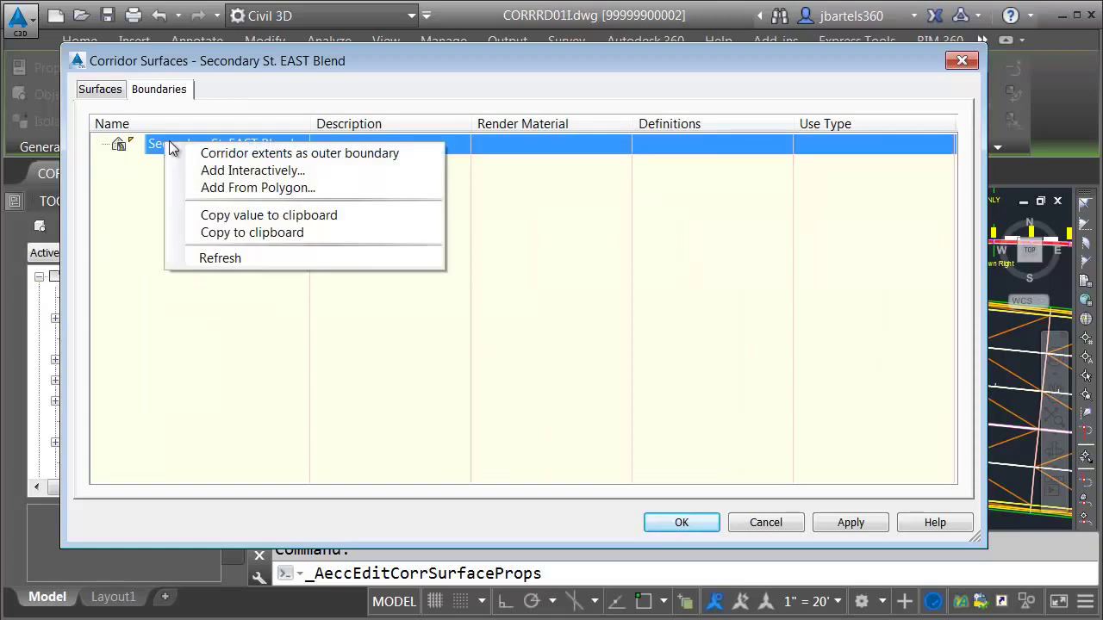
click(214, 152)
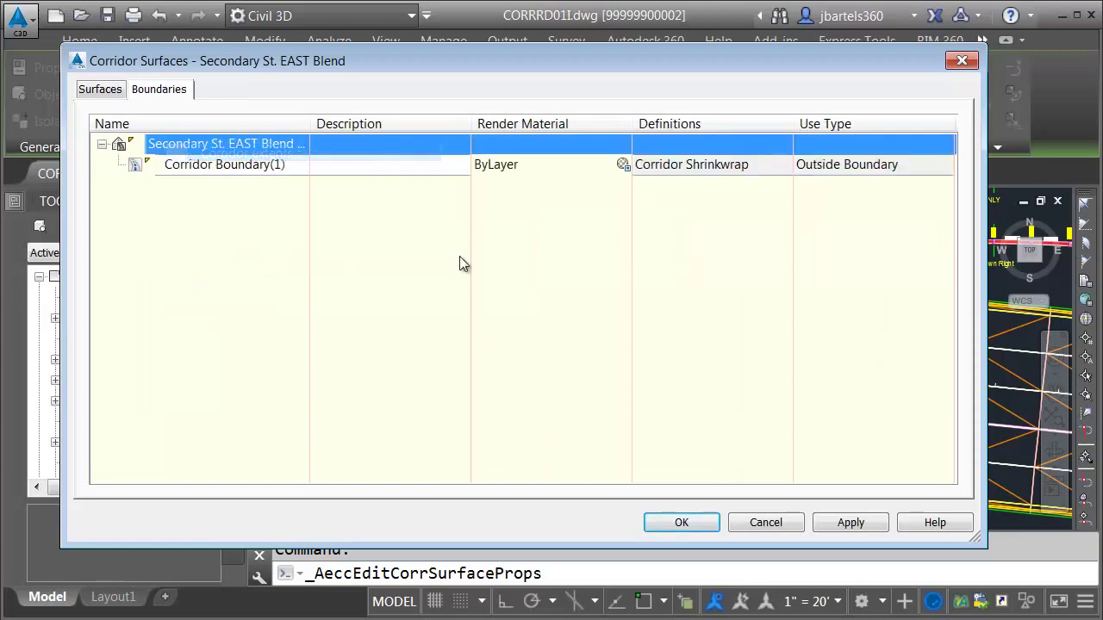
click(664, 522)
click(365, 303)
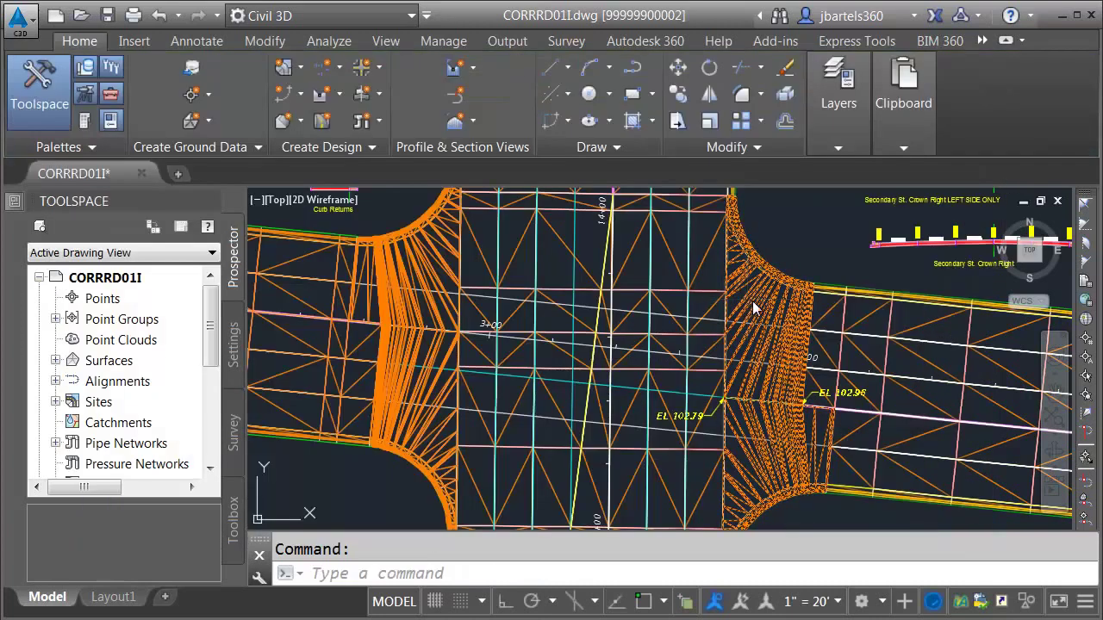
Step: Inspect the west and east blend surfaces together in a shaded, tilted 3D view
click(750, 299)
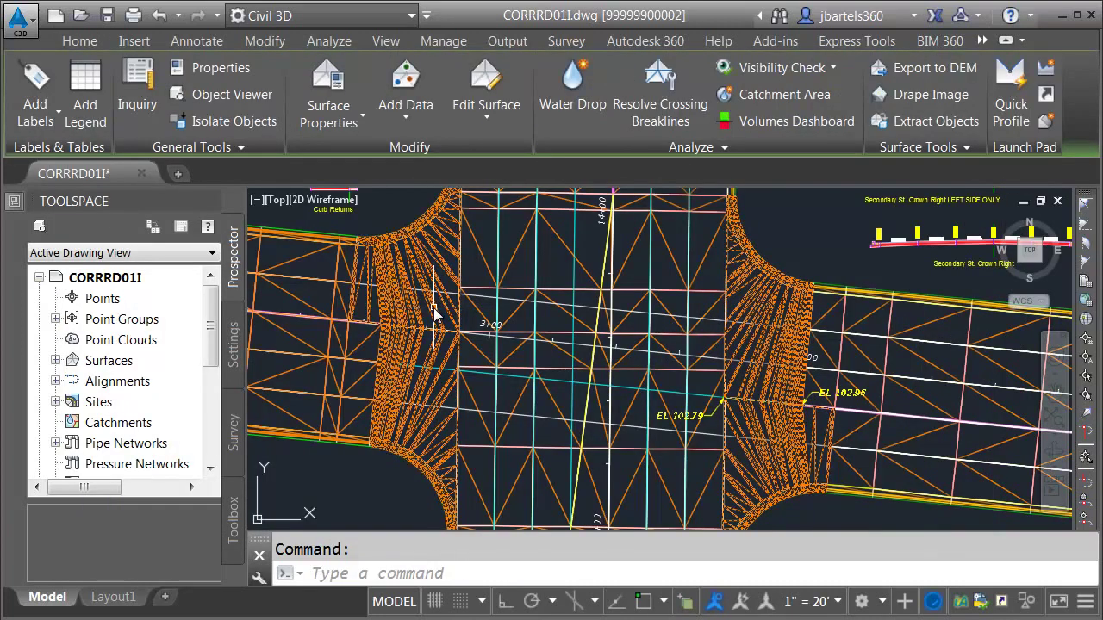
click(139, 91)
drag(539, 440, 634, 358)
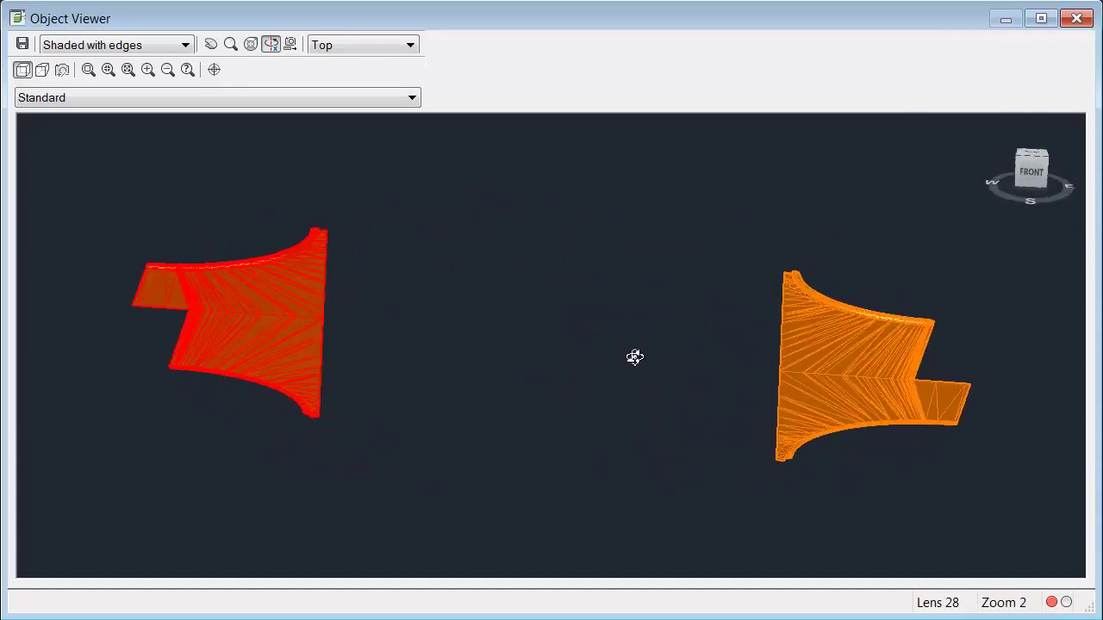
click(1075, 18)
key(Escape)
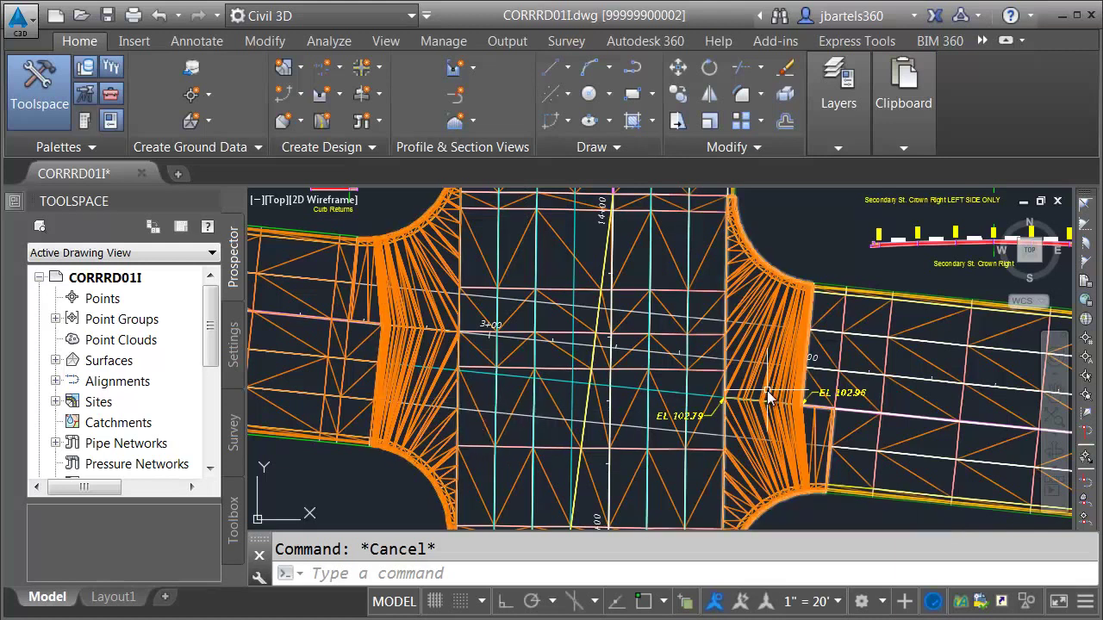
Step: Select all surfaces similar to the east blend surface and set their style to _No Display
click(773, 308)
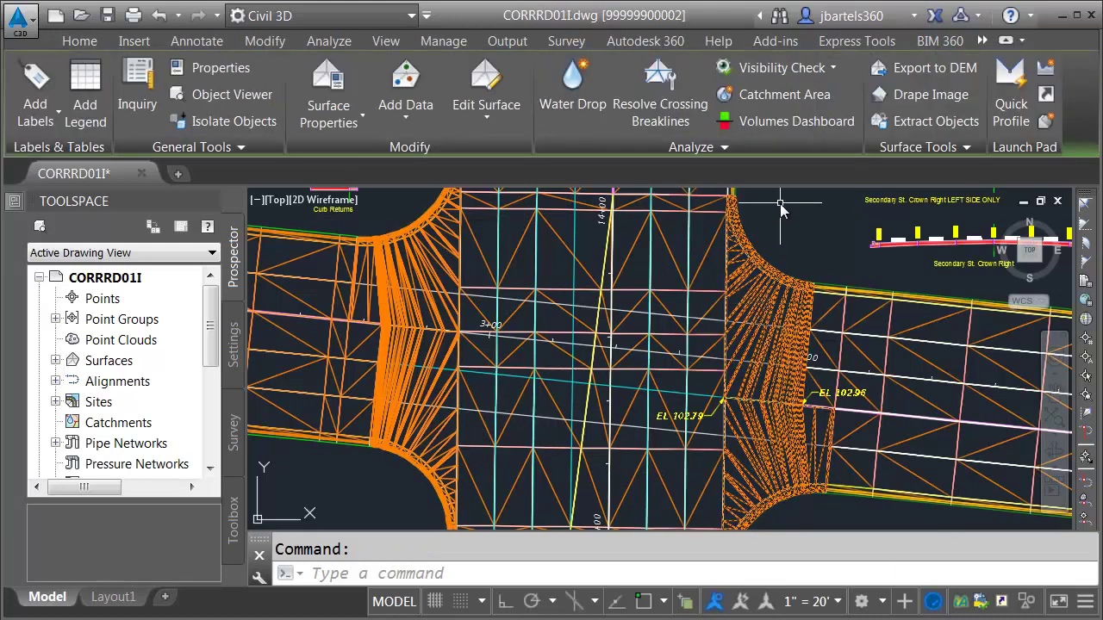
right_click(778, 204)
click(827, 537)
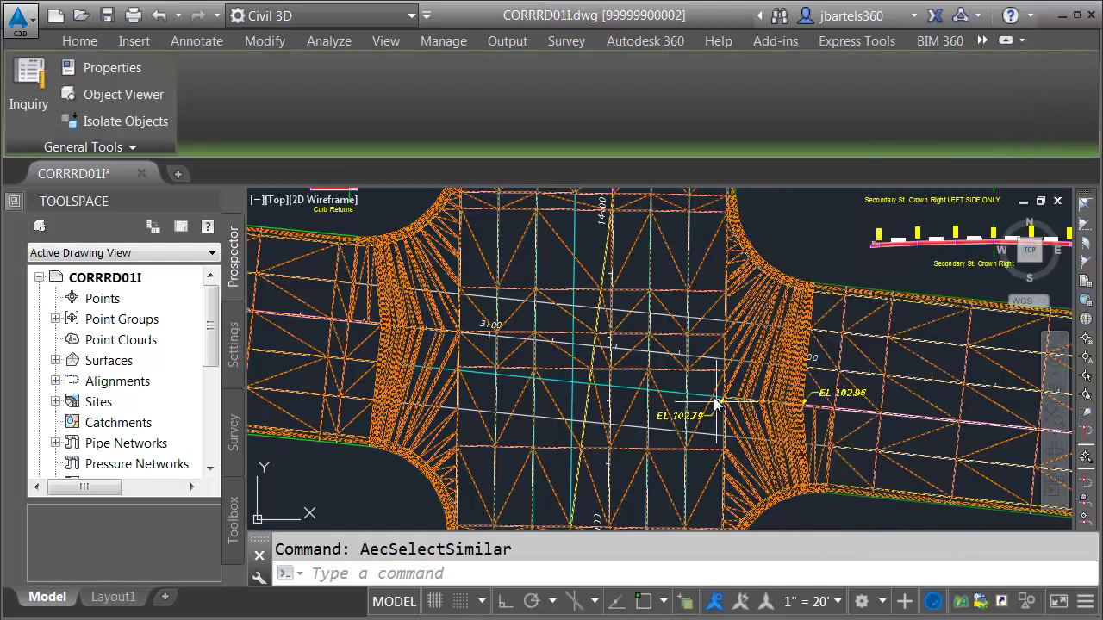
key(ctrl+1)
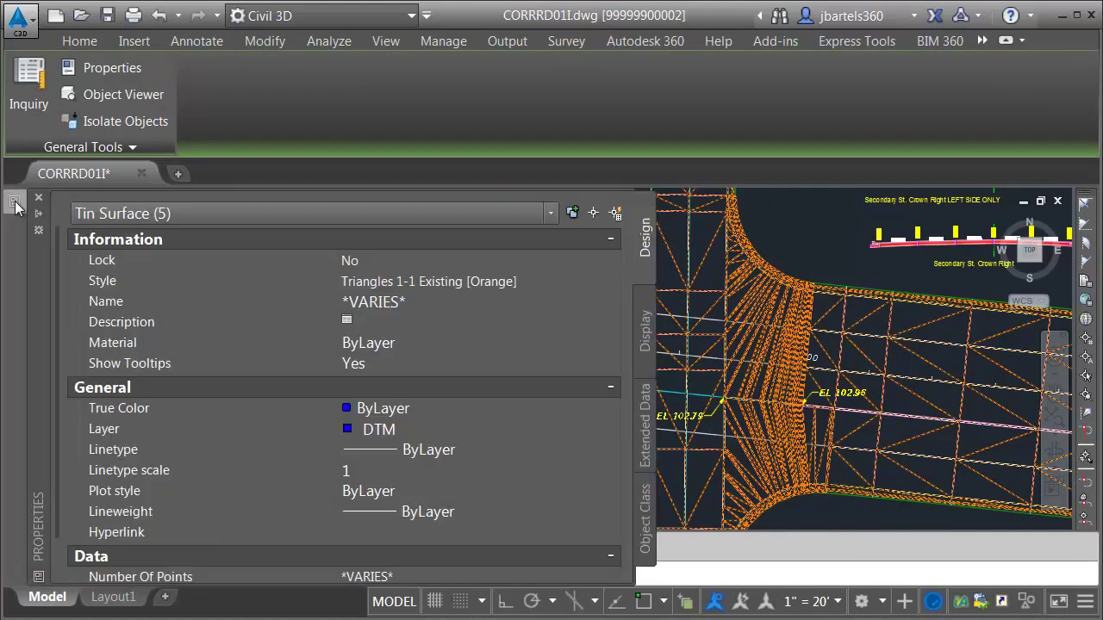
click(368, 282)
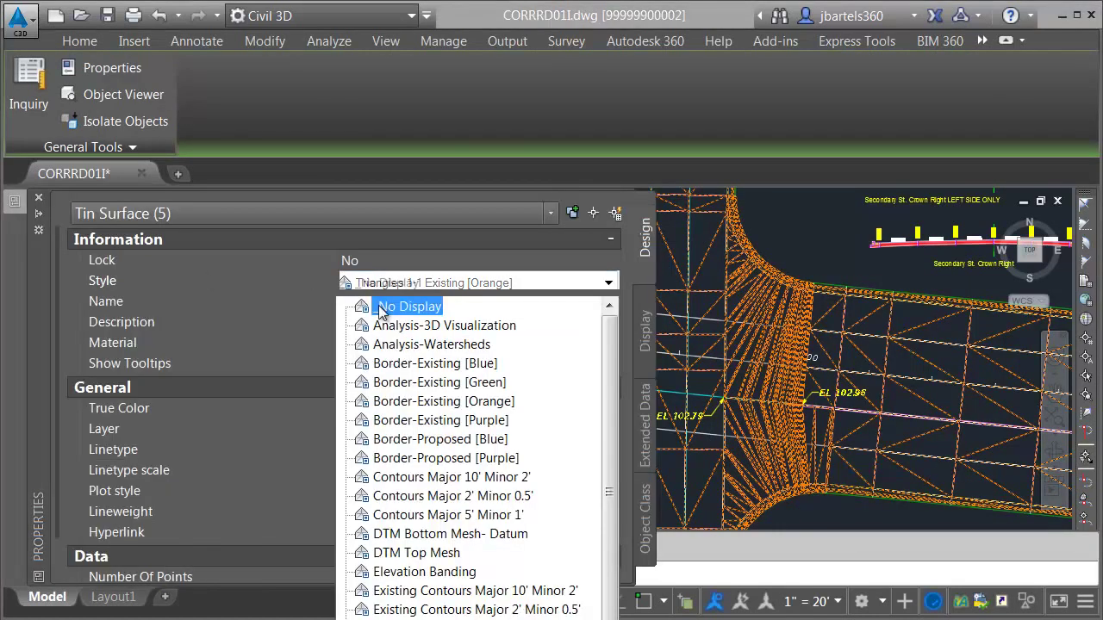
click(392, 306)
key(Escape)
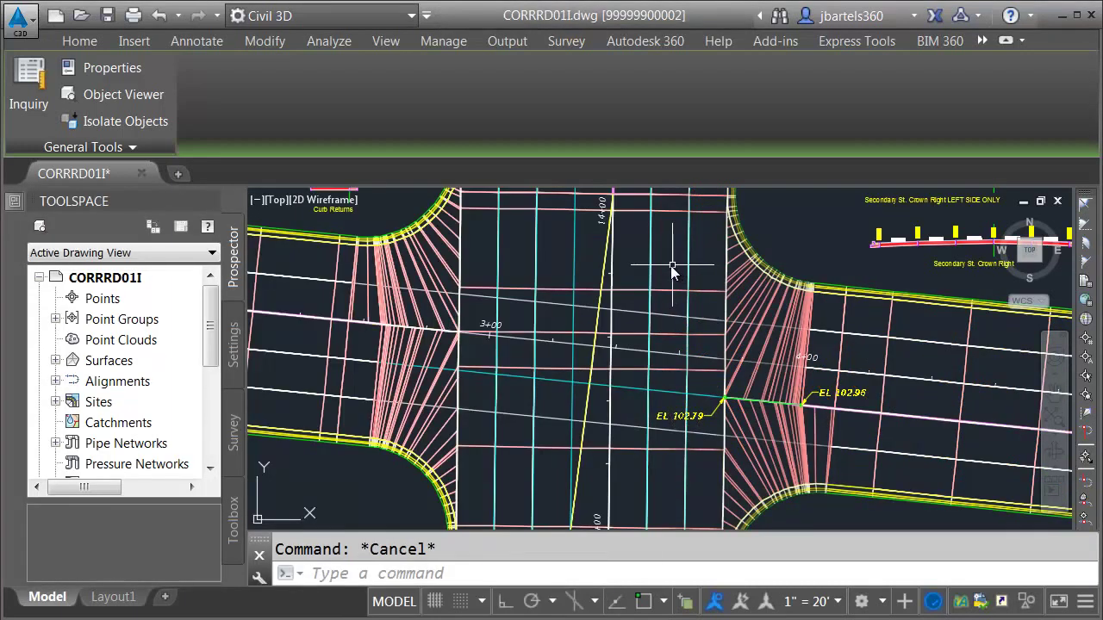
Step: Create a TIN surface named Overall Composite with the Triangles 1-1 Existing [Green] style
click(196, 121)
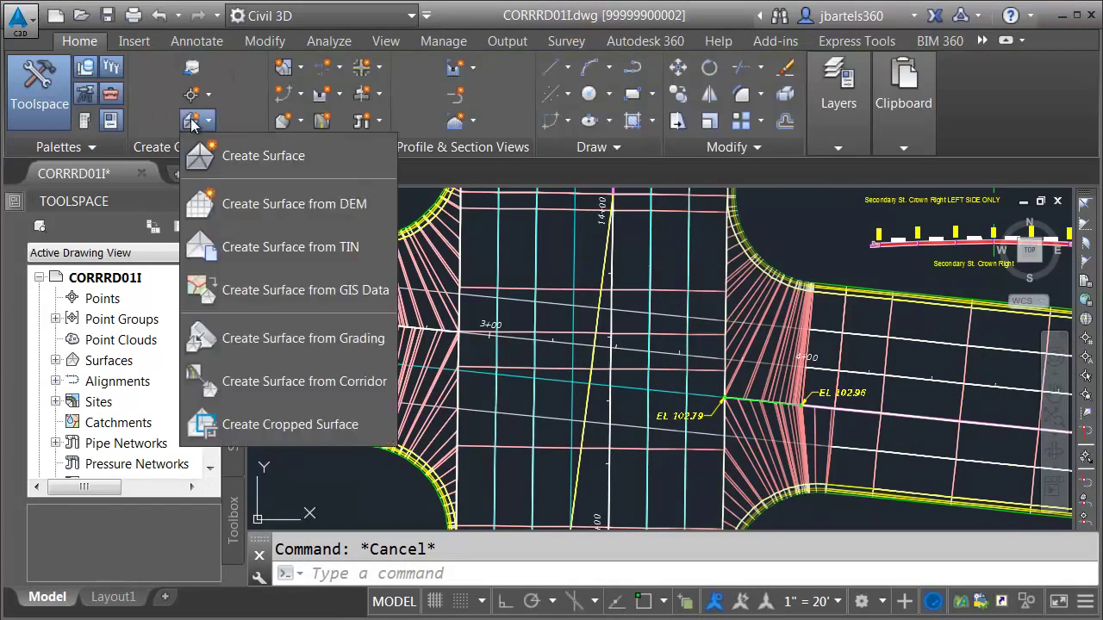
click(232, 156)
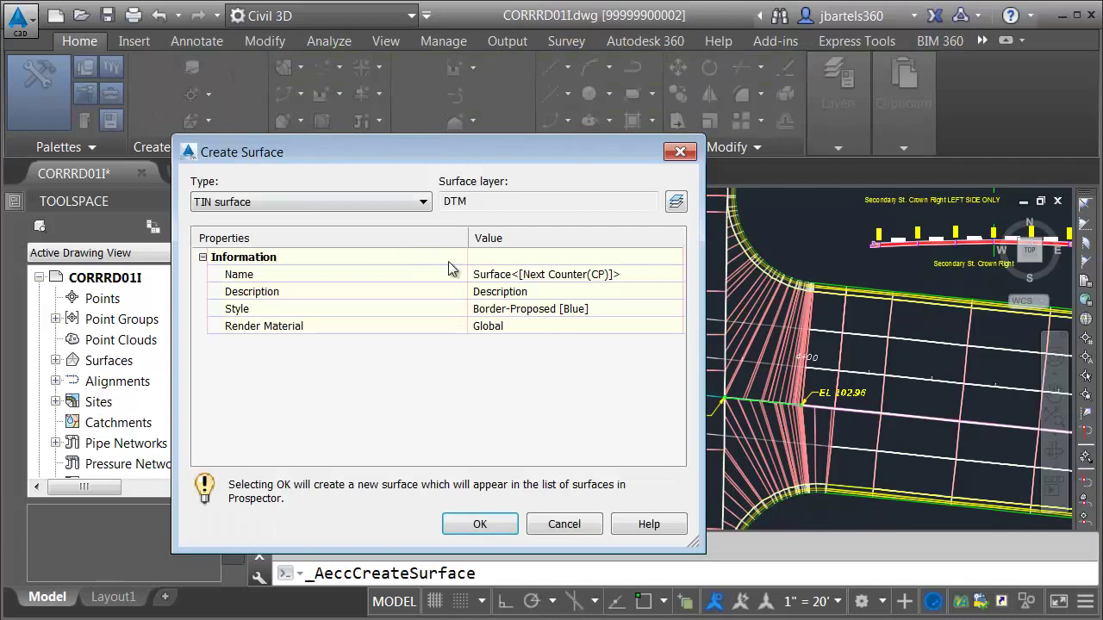
click(493, 274)
text(Overall Composite)
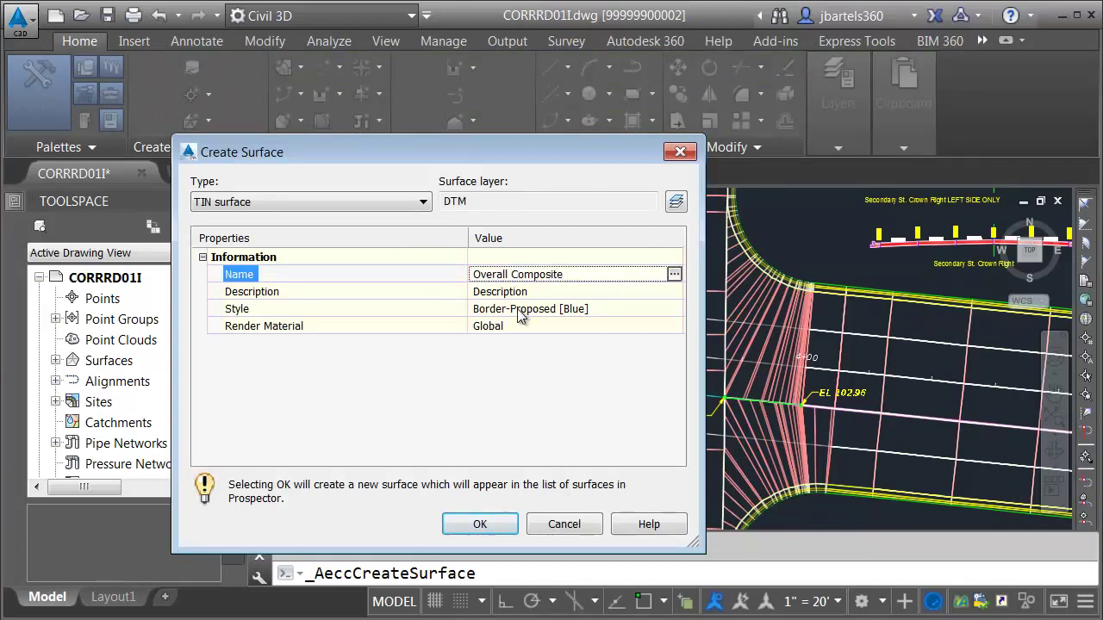
click(633, 312)
click(672, 310)
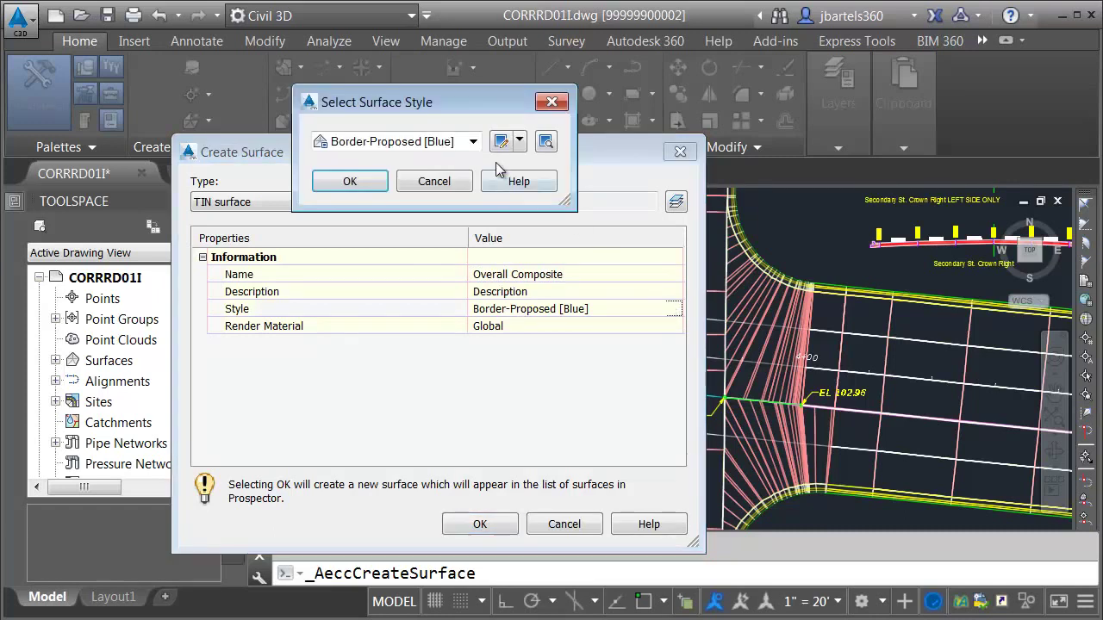
click(472, 142)
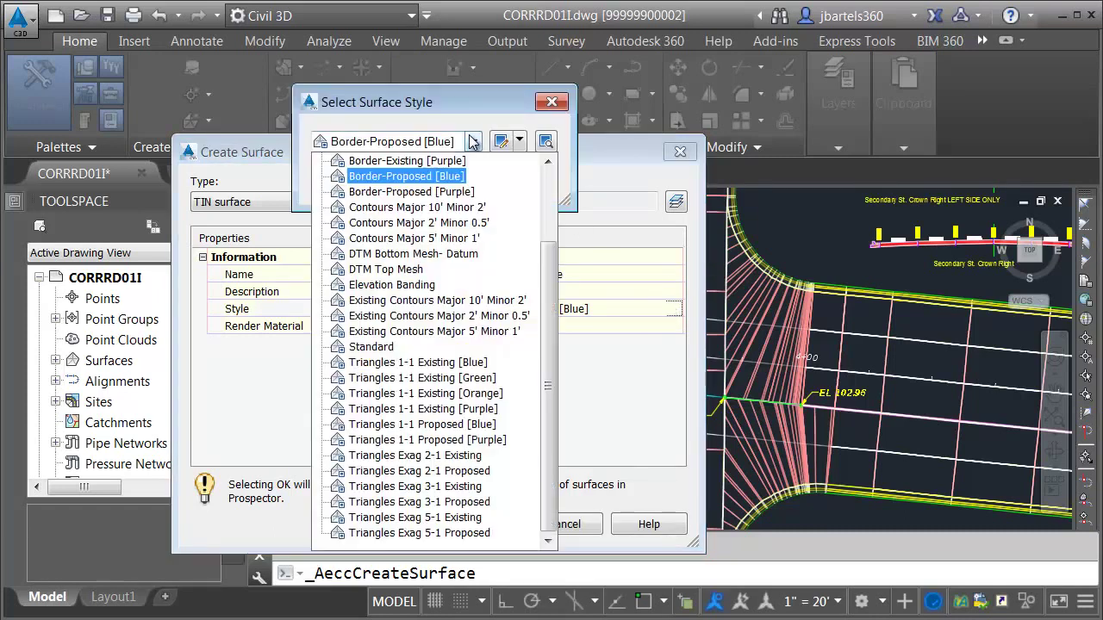
click(420, 385)
click(362, 180)
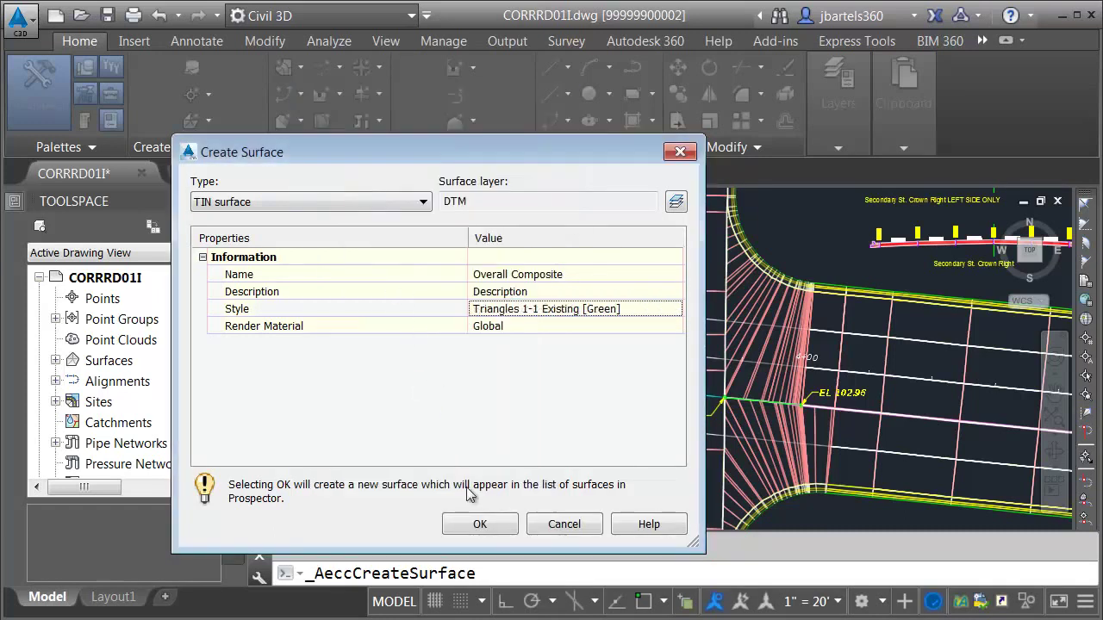
click(479, 525)
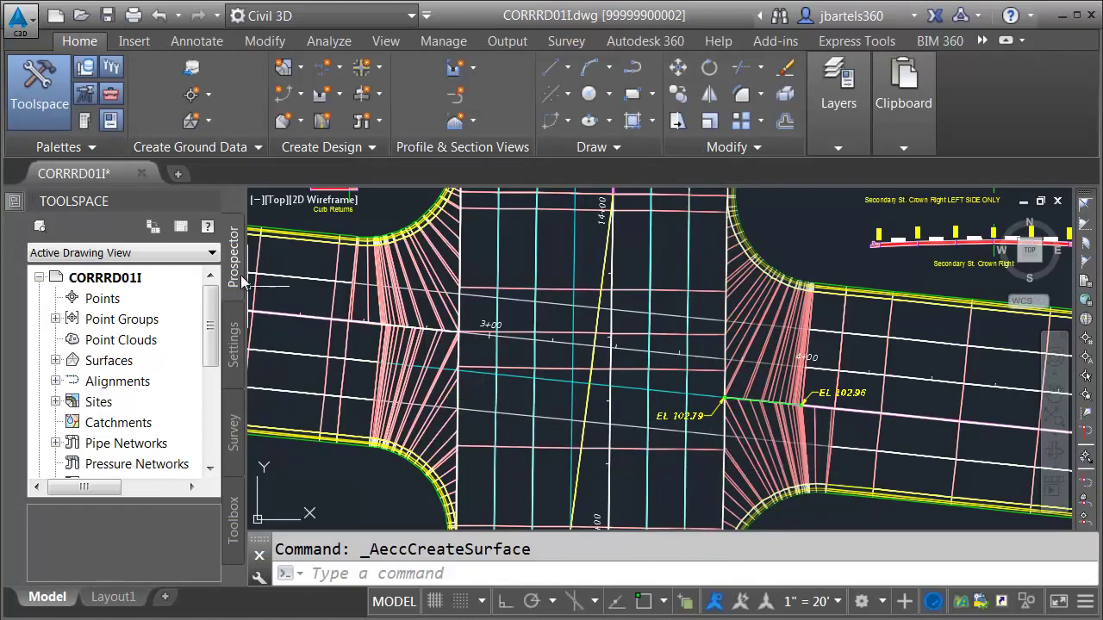
Step: Paste the Primary St TOP surface and all four Secondary St. approach and blend TOP surfaces into the Overall Composite surface
click(55, 361)
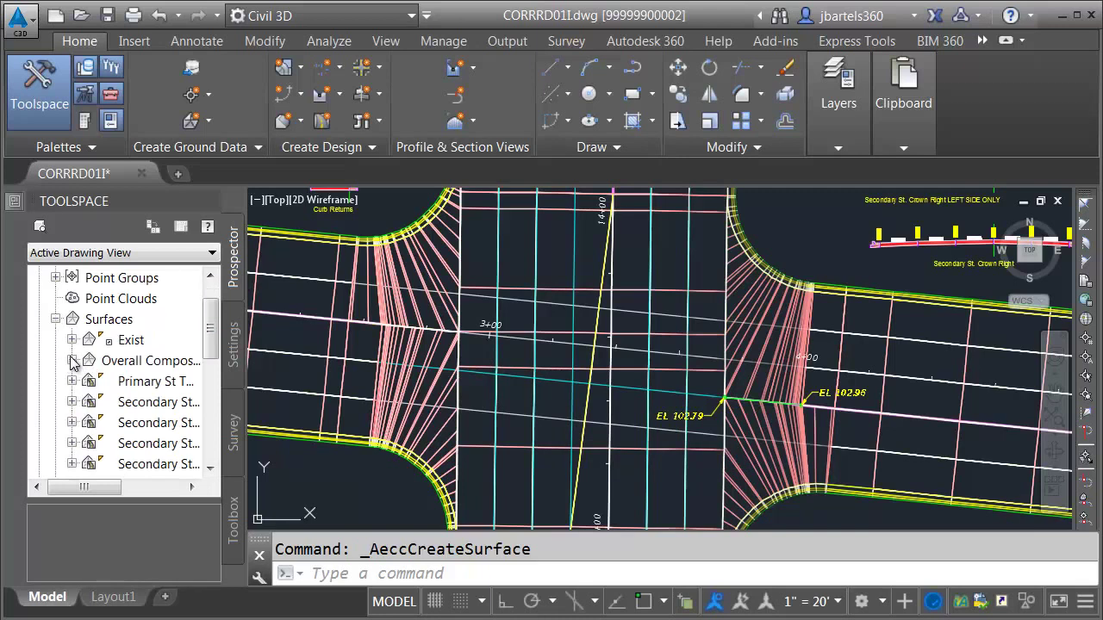
click(73, 361)
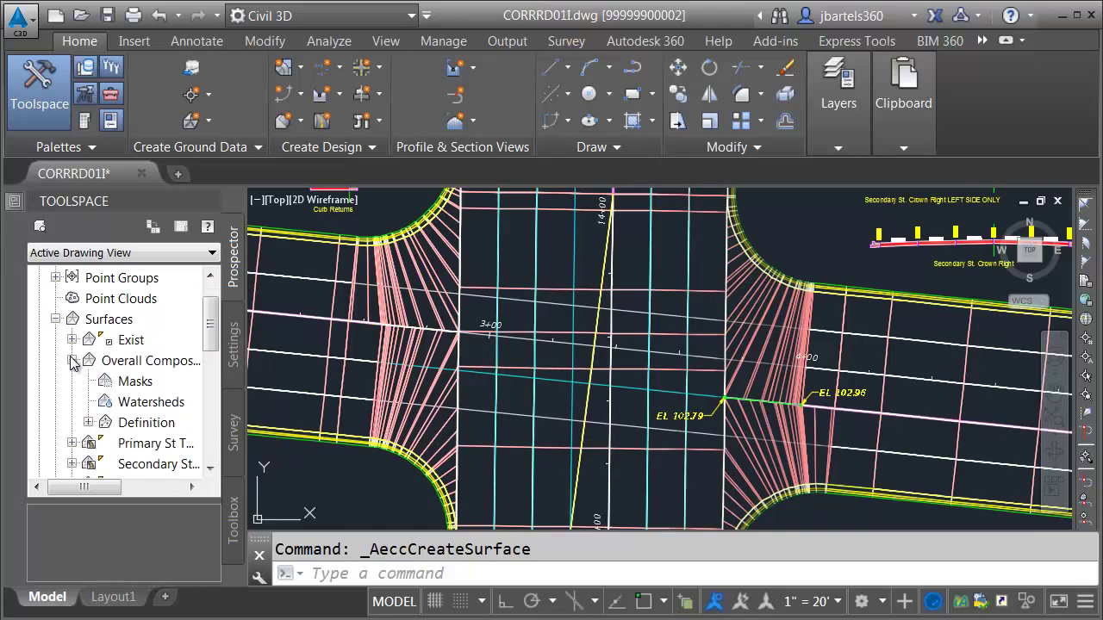
click(88, 422)
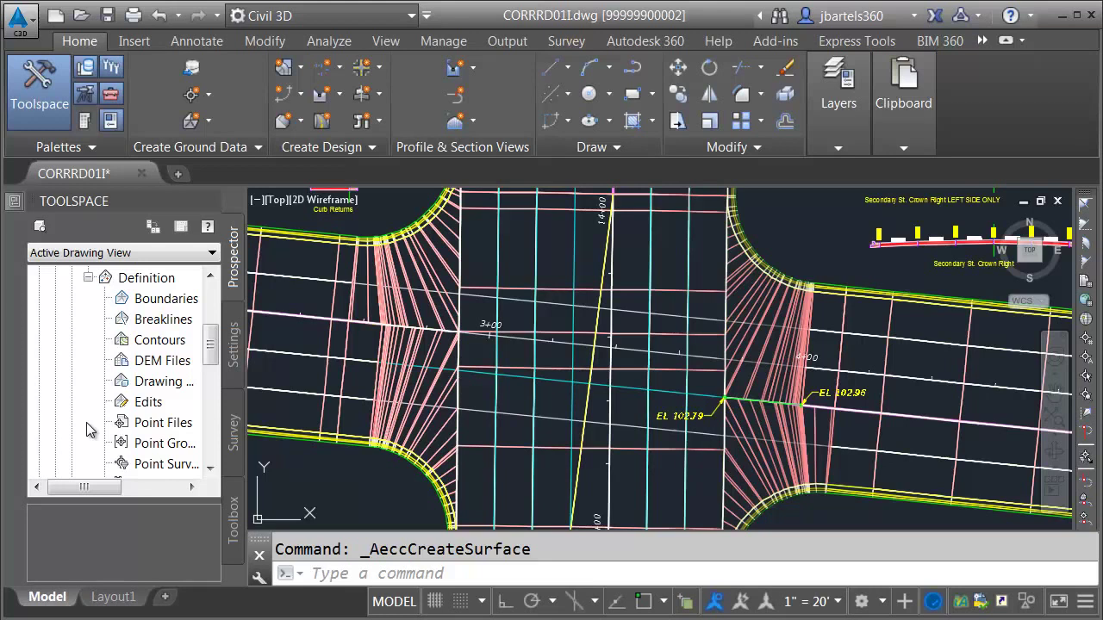
right_click(148, 409)
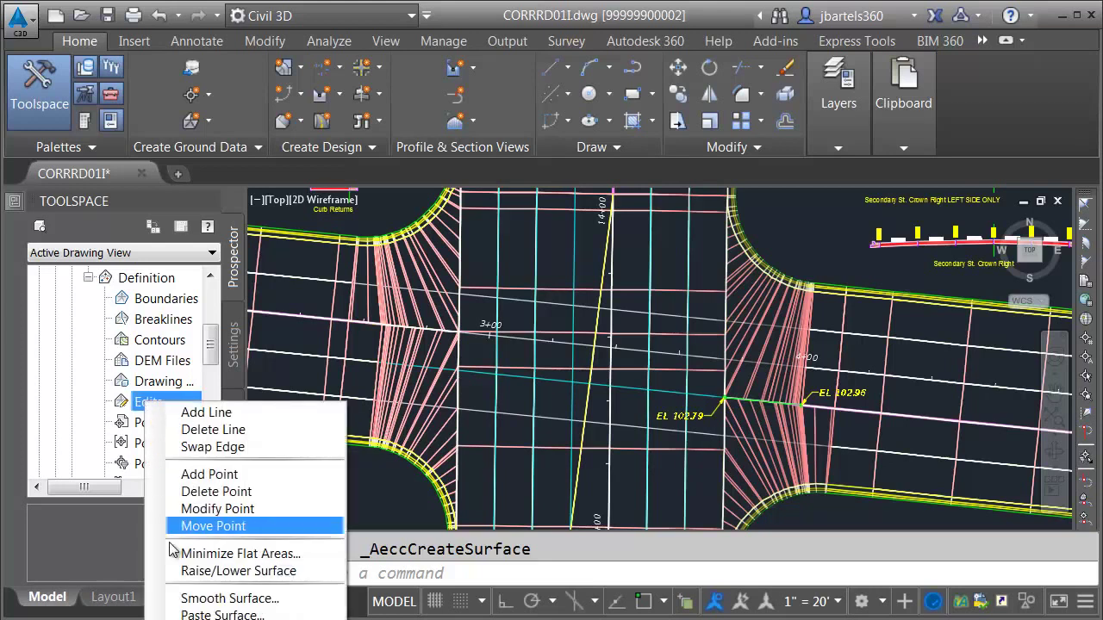
click(219, 614)
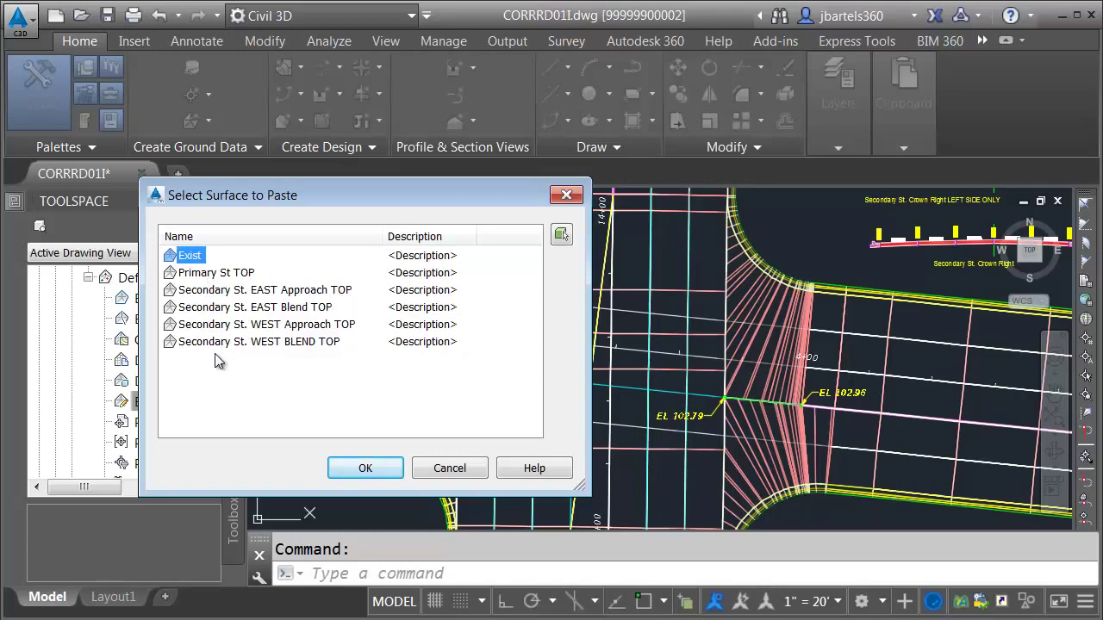
click(215, 274)
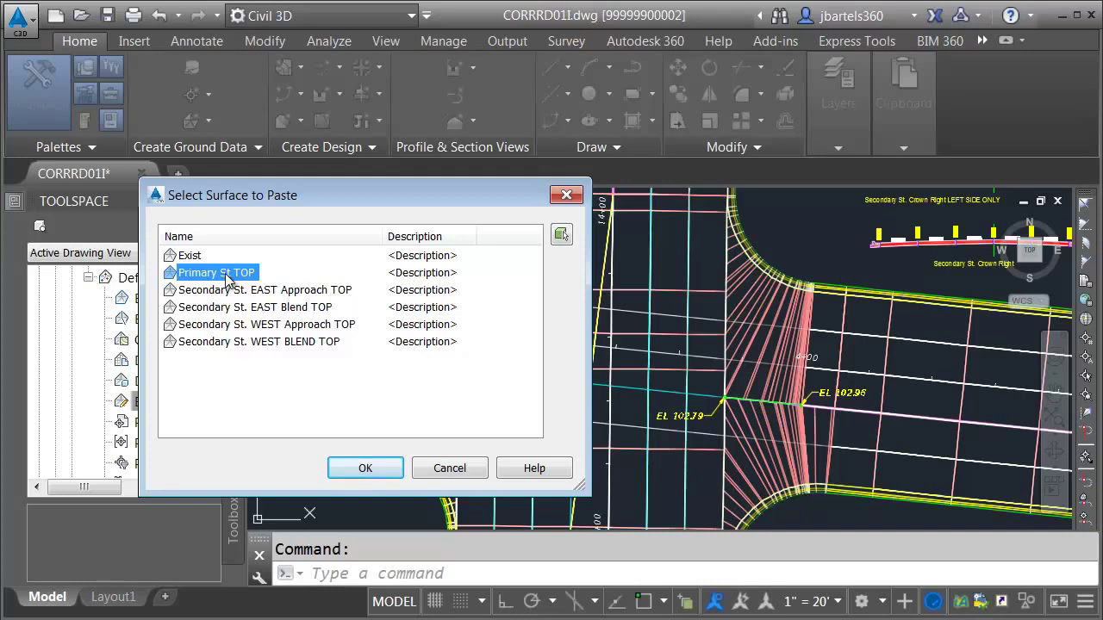
shift+click(205, 342)
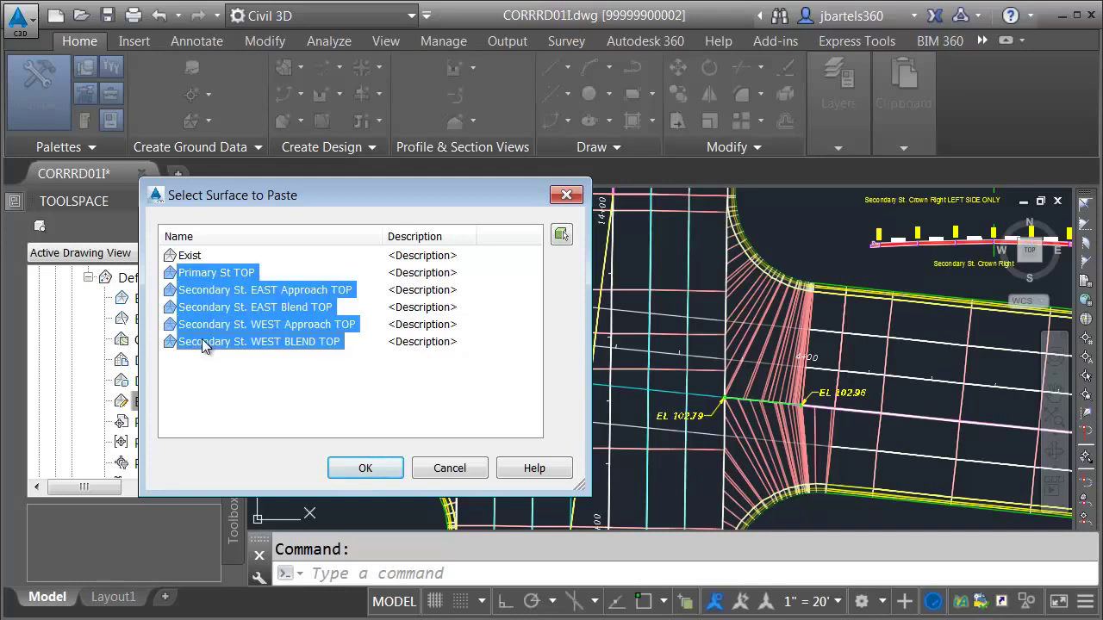
click(362, 468)
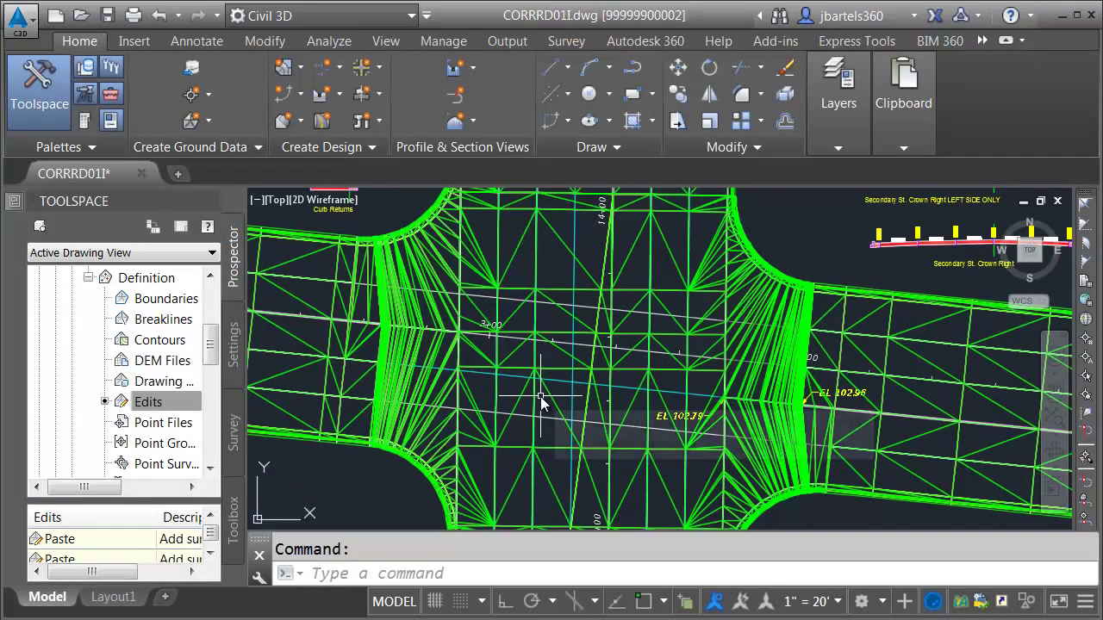
Step: Examine the Overall Composite surface at the intersection in a shaded 3D view and its full extent in the drawing
click(554, 412)
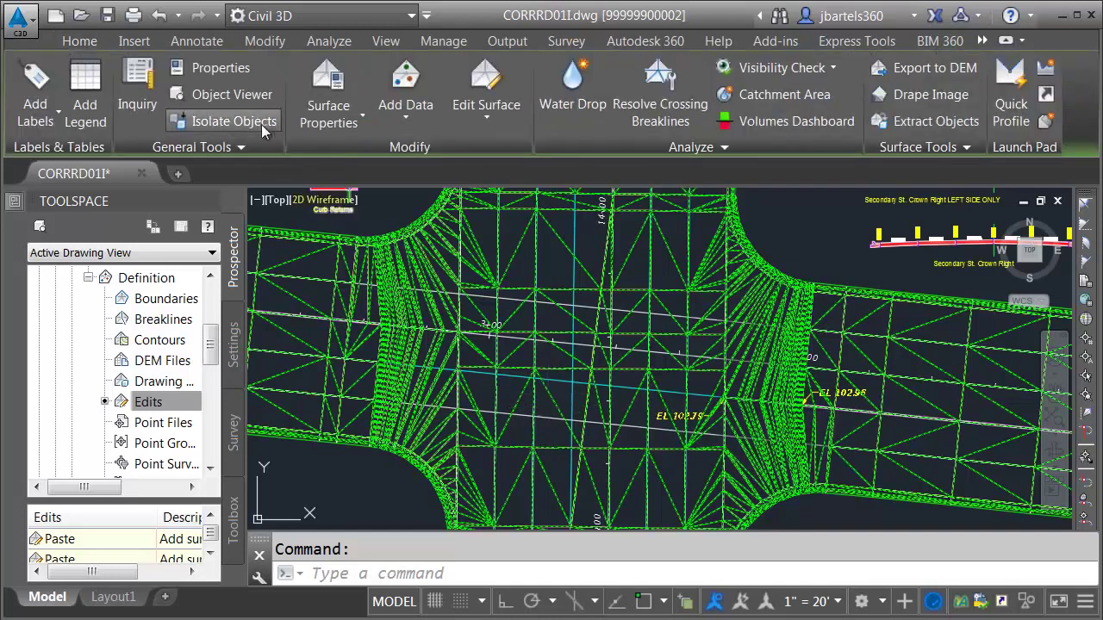
click(237, 93)
drag(539, 432, 541, 346)
scroll(541, 346, up, 6)
drag(504, 400, 490, 441)
drag(679, 423, 506, 388)
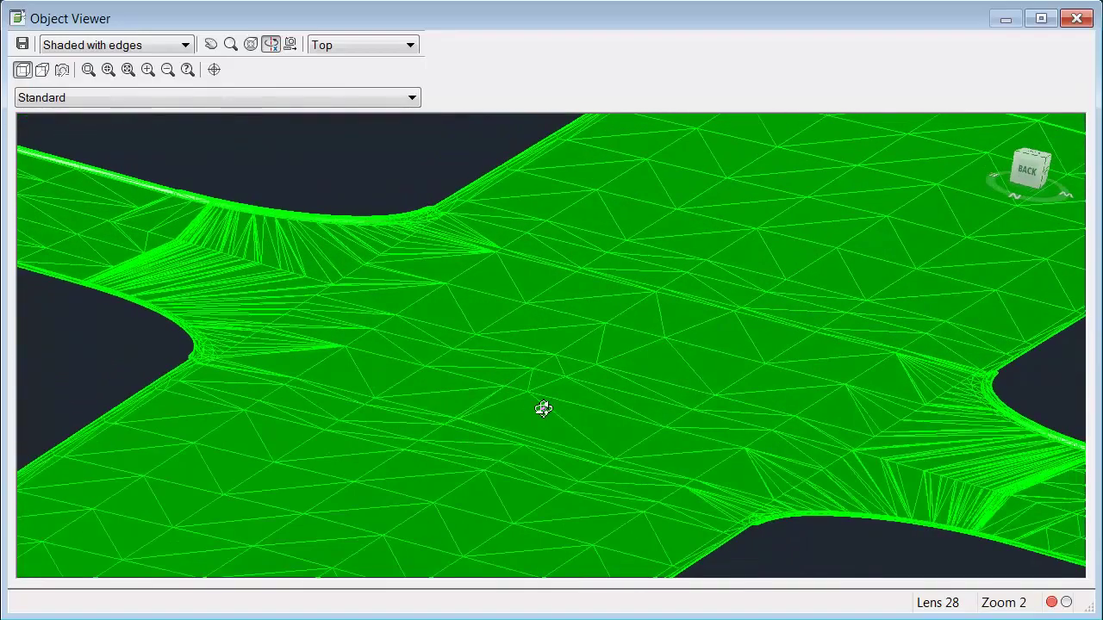
click(1074, 20)
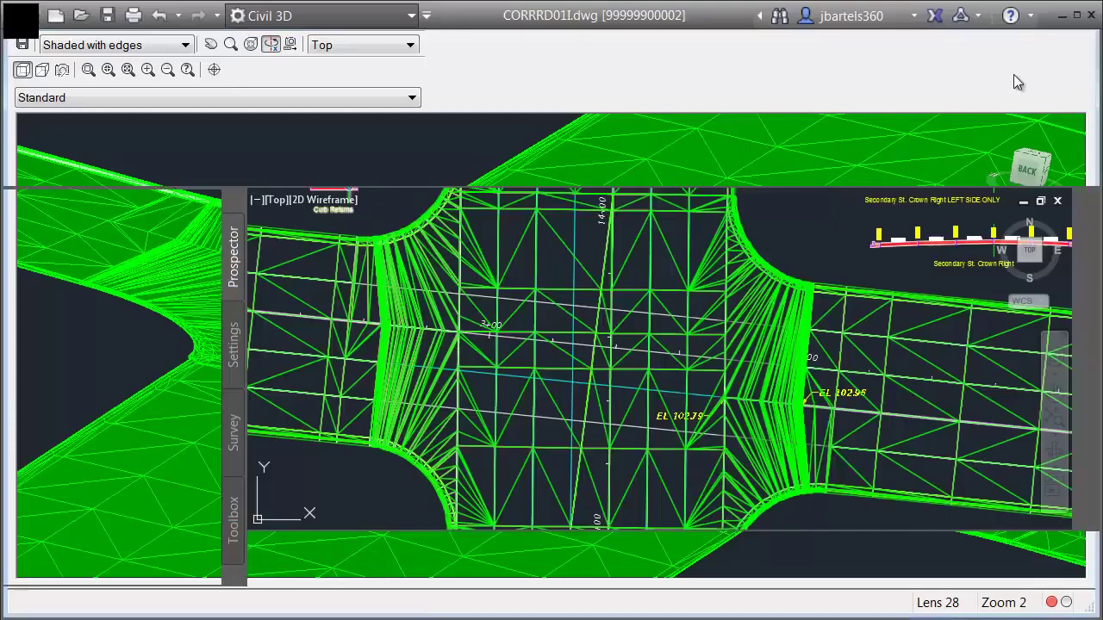
scroll(646, 382, down, 6)
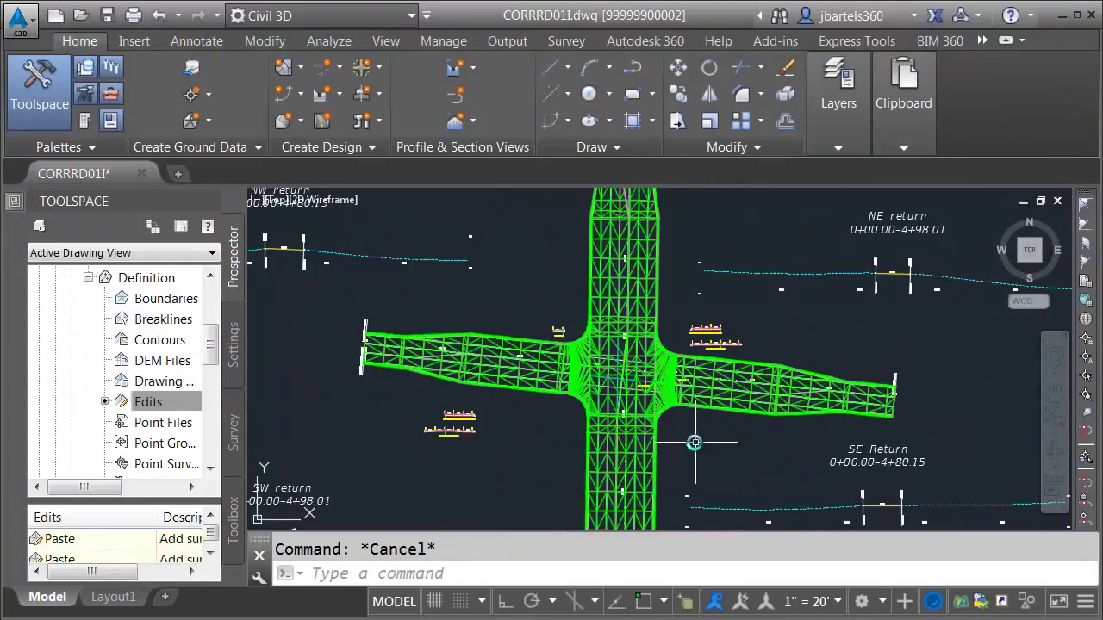